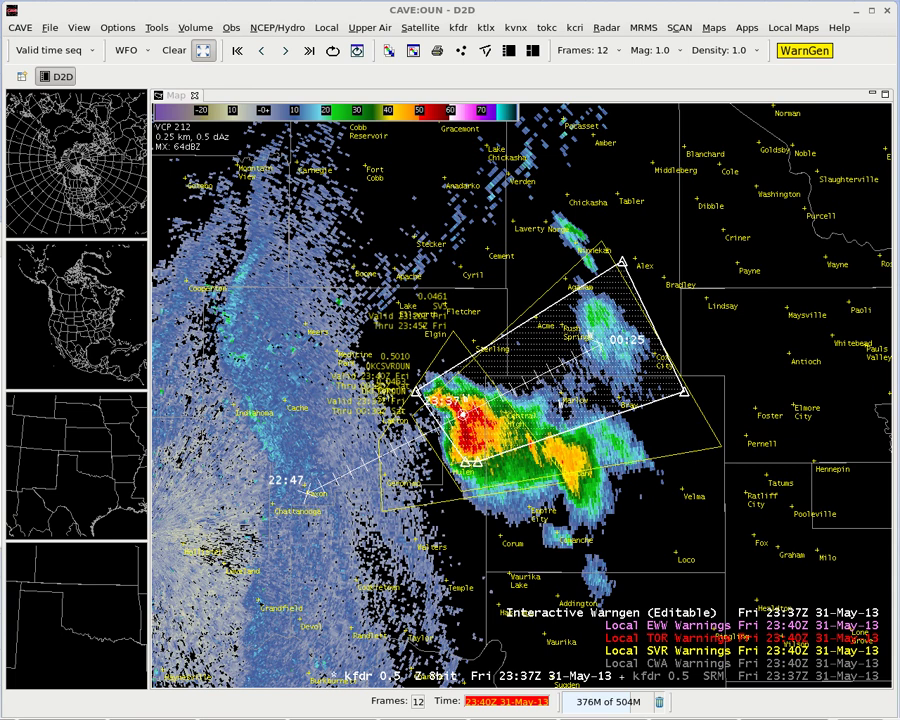
# - Freeze the CAVE display clock at 23:59Z on 31 May 2013
pyautogui.click(519, 706)
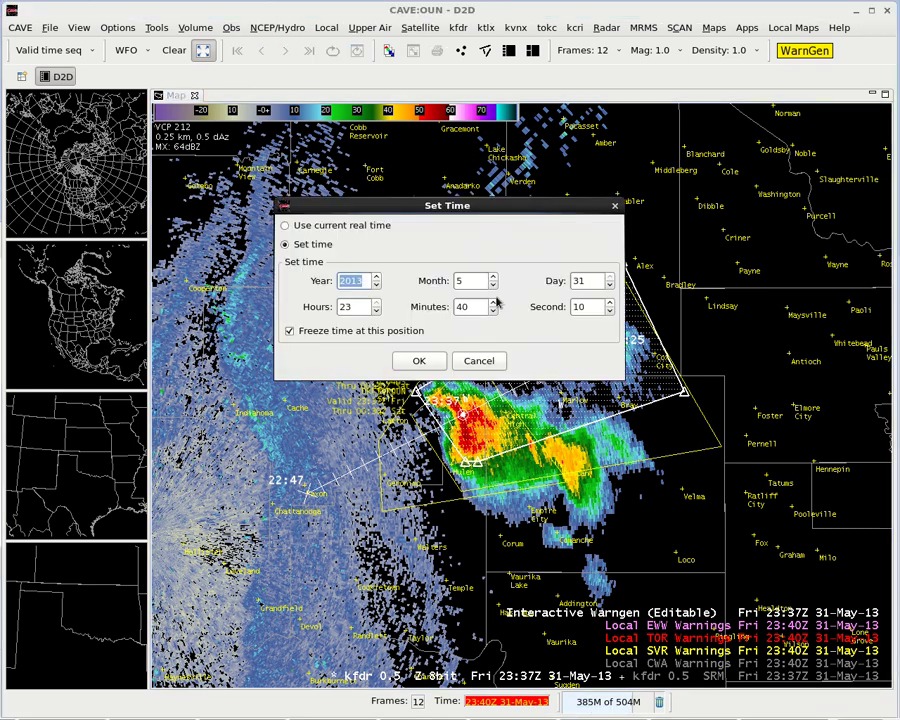
pyautogui.click(492, 303)
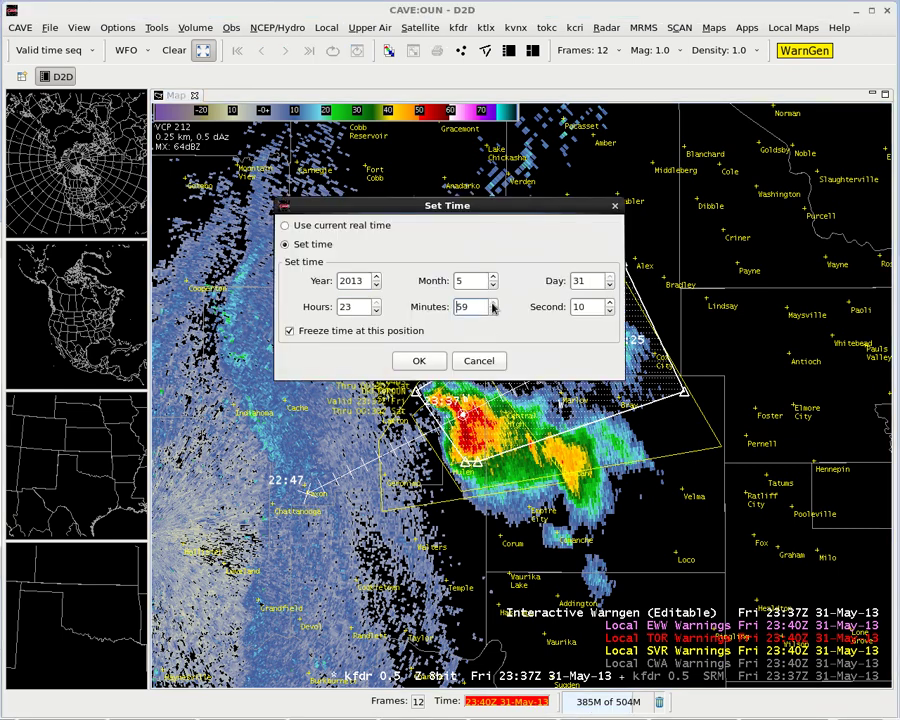
pyautogui.click(420, 361)
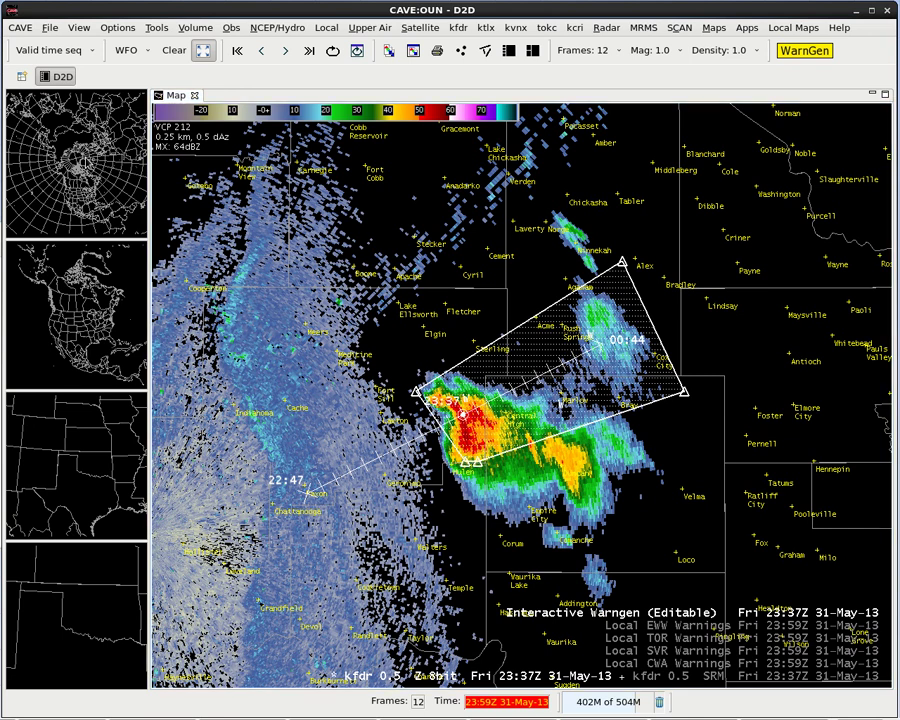
pyautogui.click(76, 160)
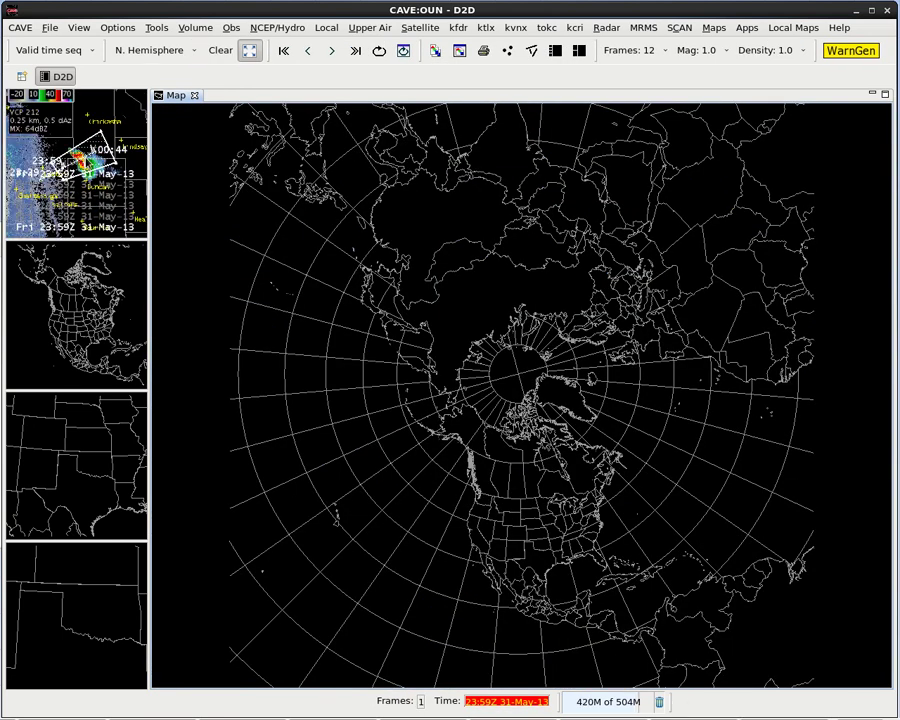
pyautogui.click(76, 160)
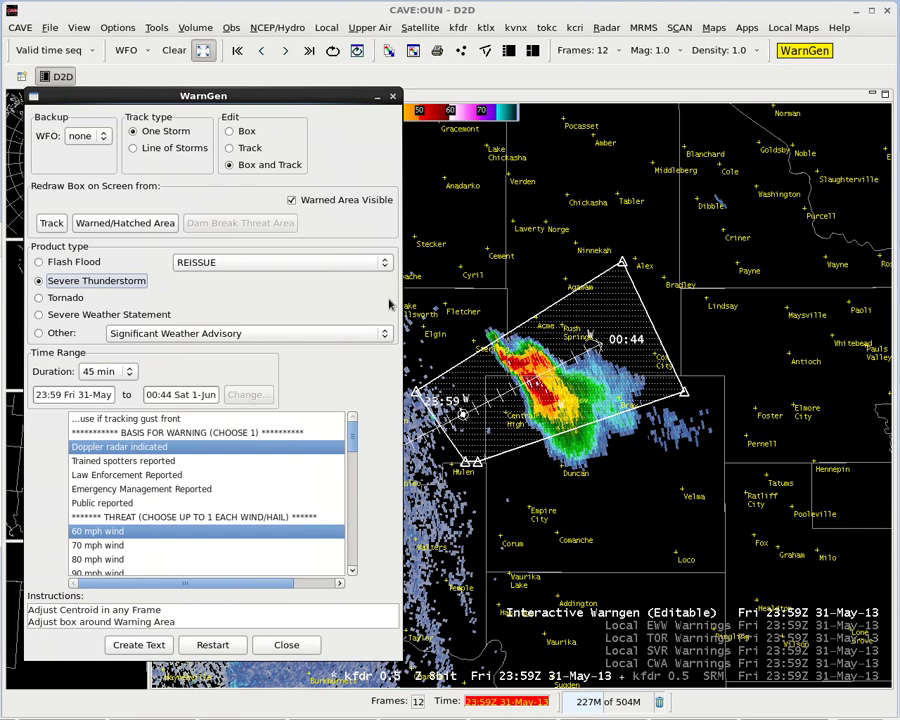
# - Choose Severe Weather Statement as the product and pick CON-KOUN.SV.W.5010 as the follow-up
pyautogui.click(38, 314)
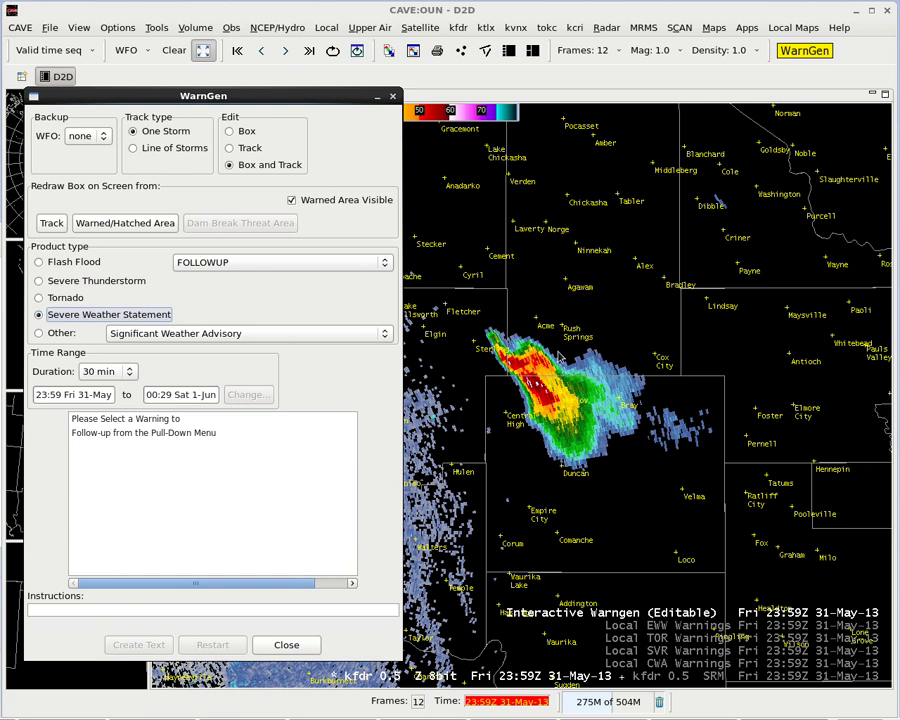
pyautogui.click(352, 264)
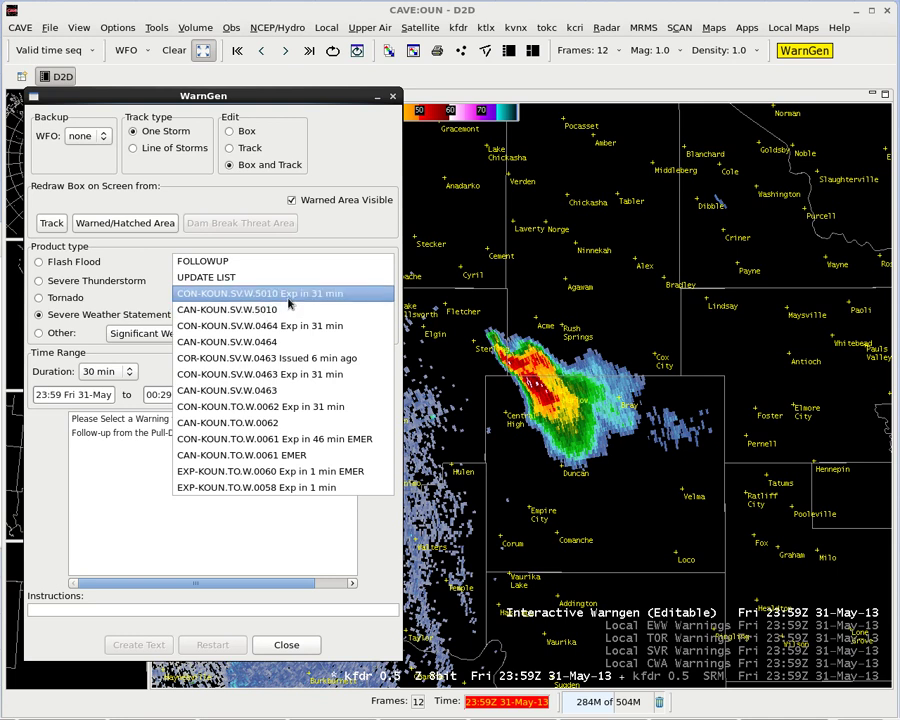
pyautogui.click(315, 103)
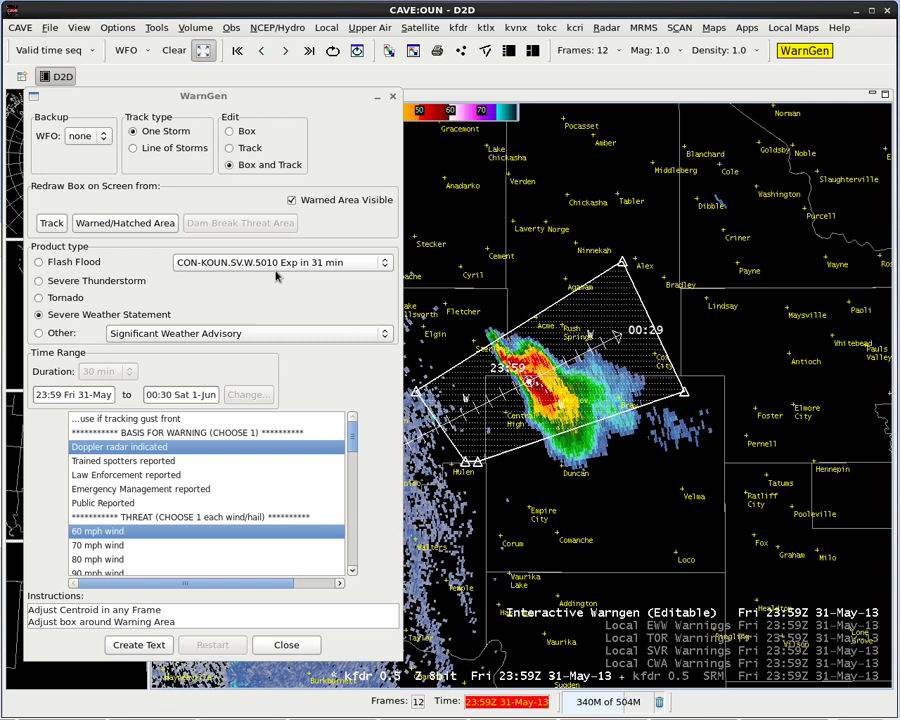
# - Keep CON-KOUN.SV.W.5010 selected as the follow-up warning
pyautogui.click(333, 262)
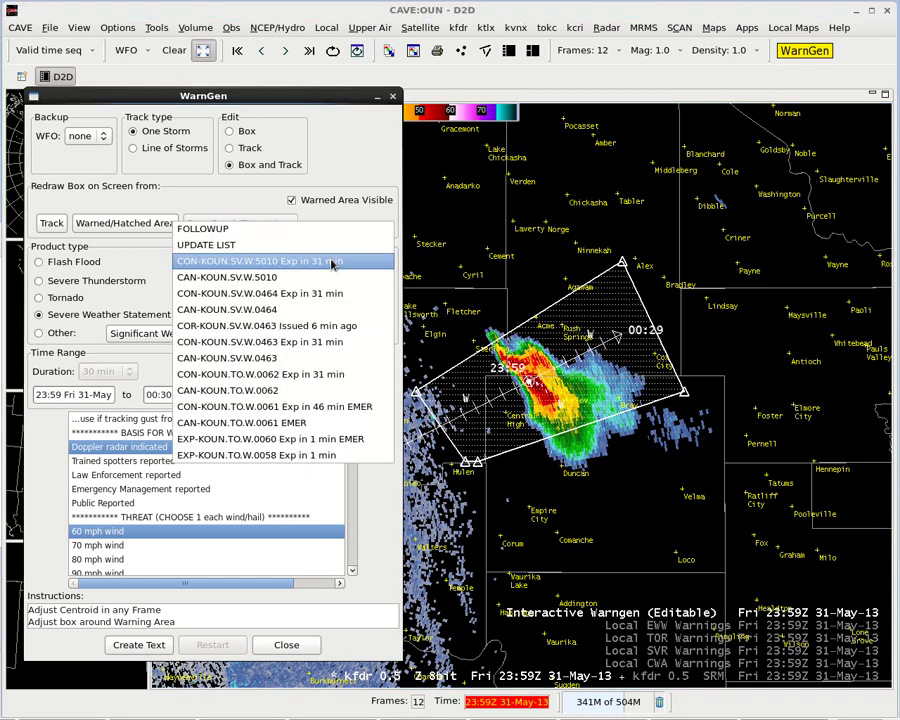
pyautogui.click(333, 263)
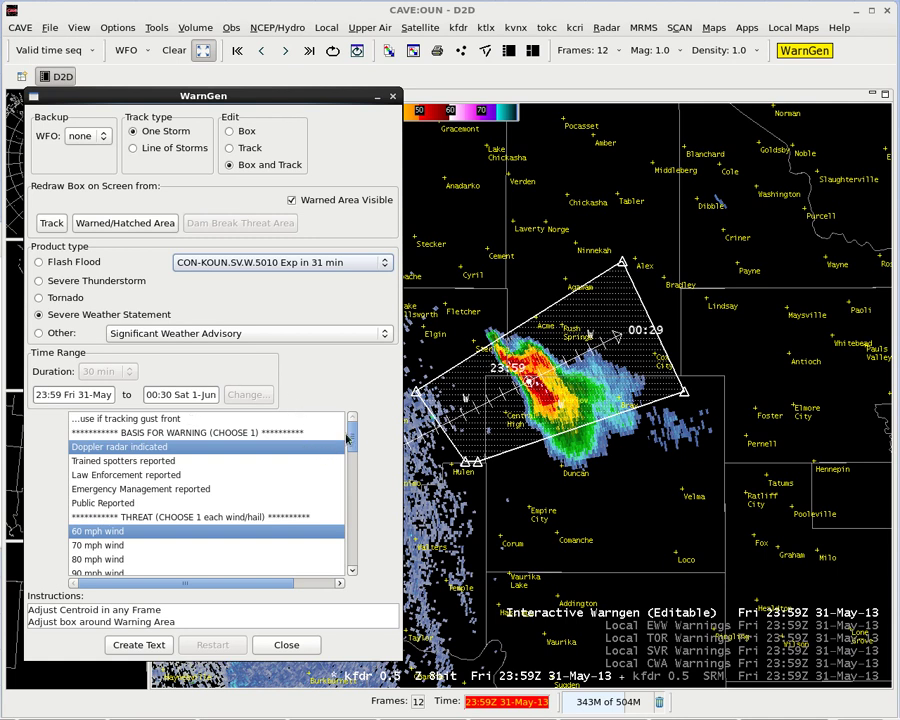
pyautogui.scroll(-1, 353, 434)
pyautogui.scroll(1, 353, 434)
# - Set the basis to trained spotters reported and the hail threat to baseball size (2 3/4")
pyautogui.click(167, 462)
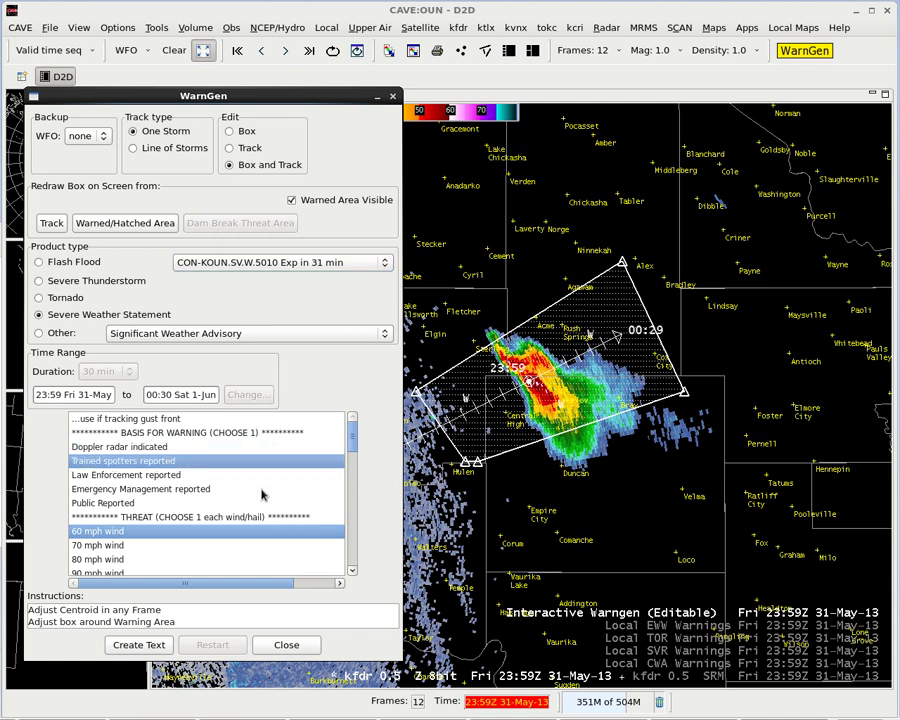
pyautogui.scroll(-2, 344, 450)
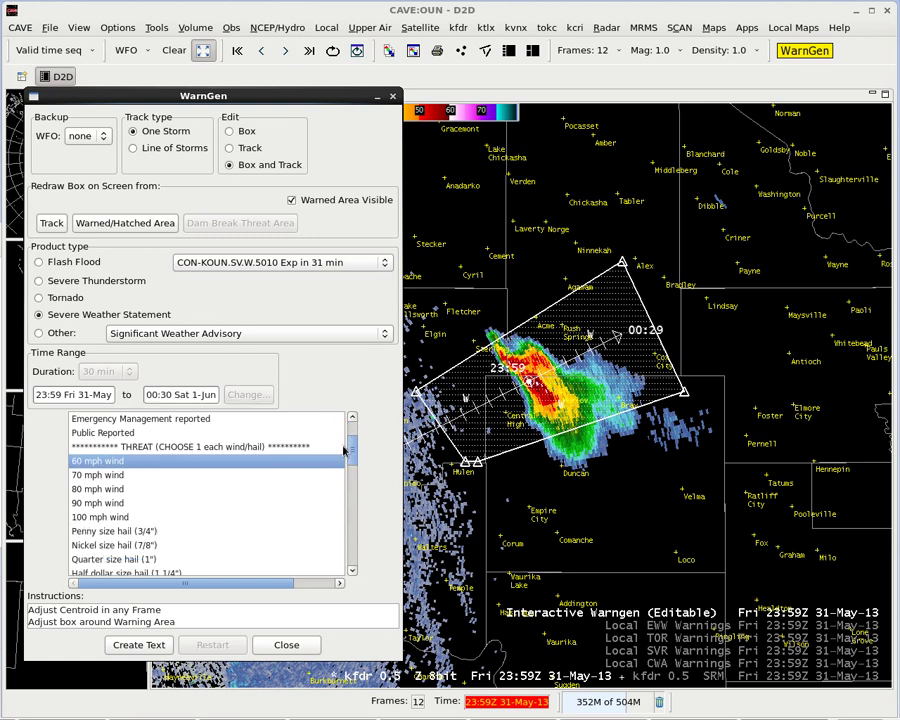
pyautogui.scroll(-3, 343, 455)
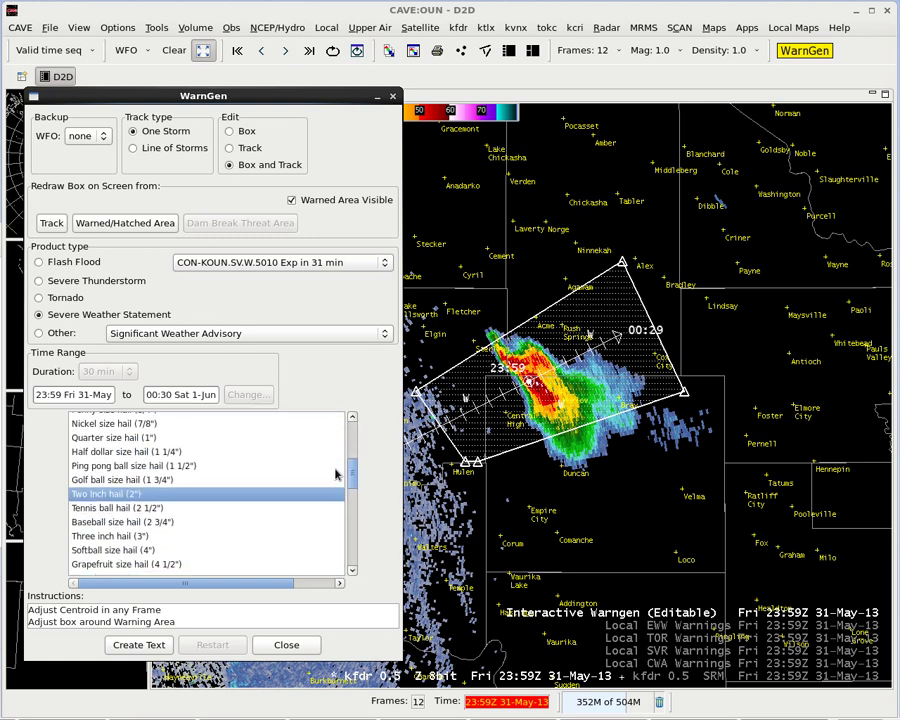
pyautogui.scroll(-1, 336, 474)
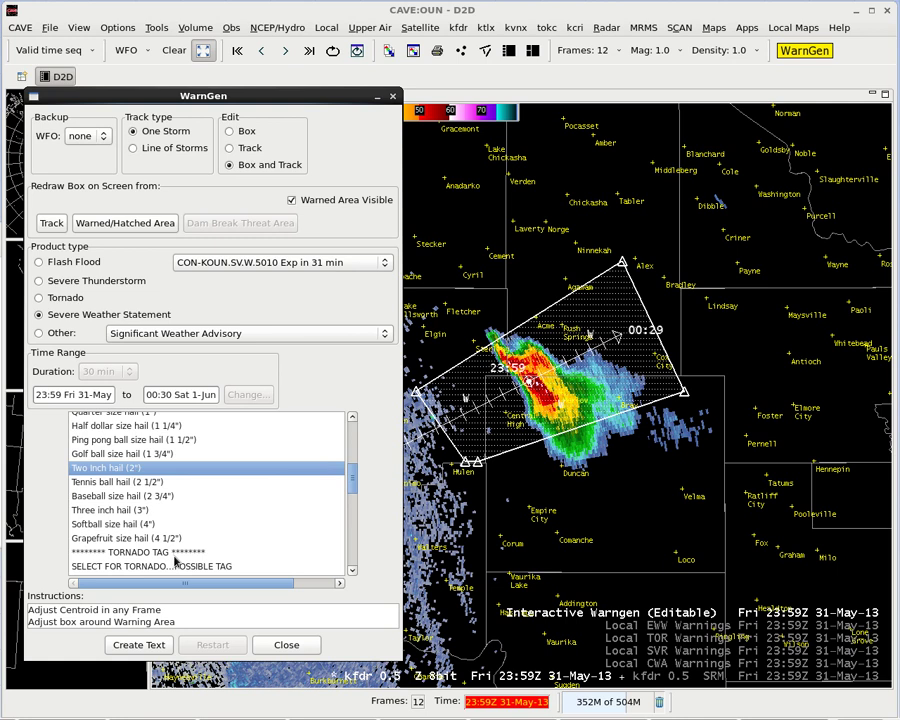
pyautogui.click(172, 497)
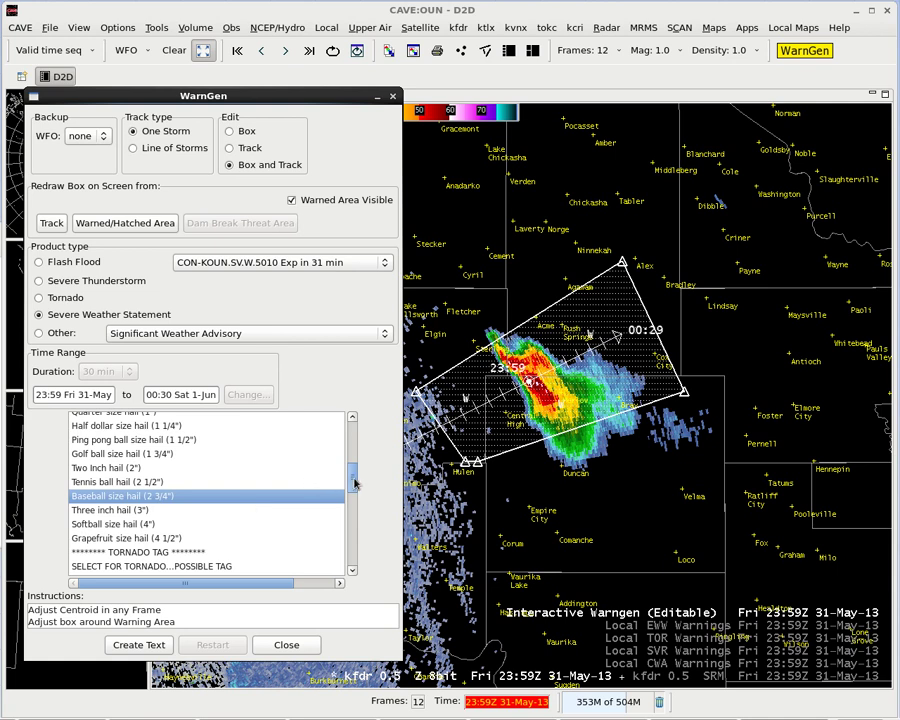
pyautogui.moveTo(354, 484); pyautogui.dragTo(351, 482)
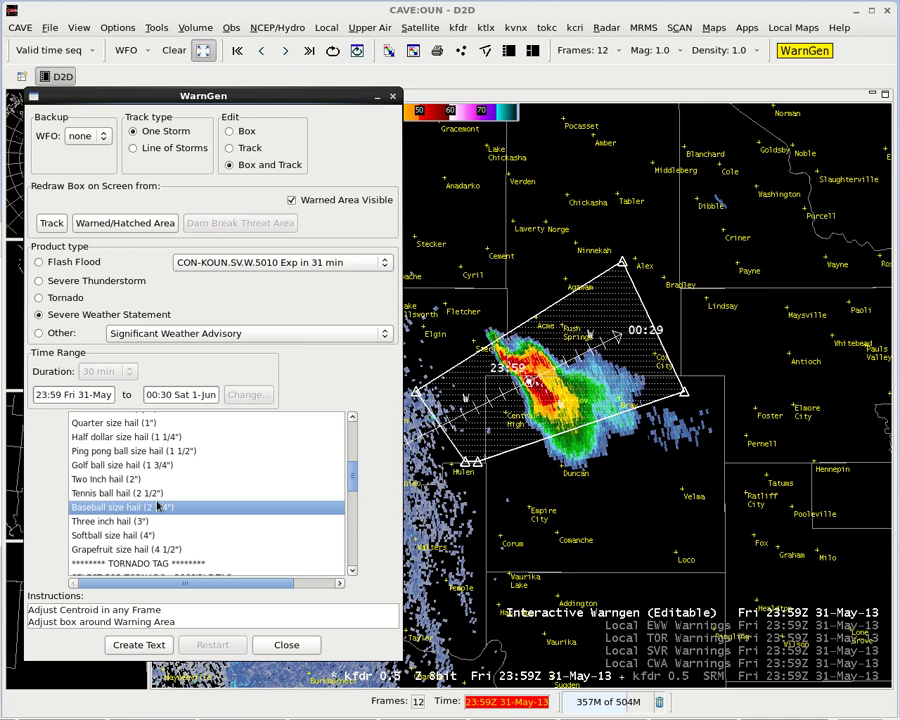
# - Deselect the (B) Generic threat standard call to action and shift WarnGen left off the radar
pyautogui.scroll(-2, 135, 495)
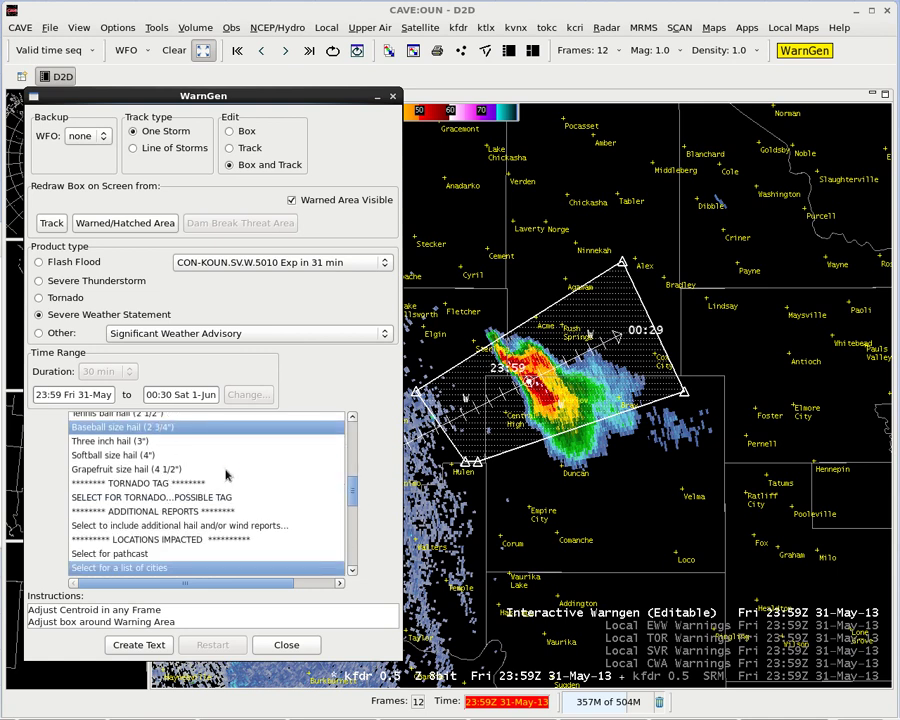
pyautogui.scroll(-2, 230, 525)
pyautogui.scroll(-1, 258, 528)
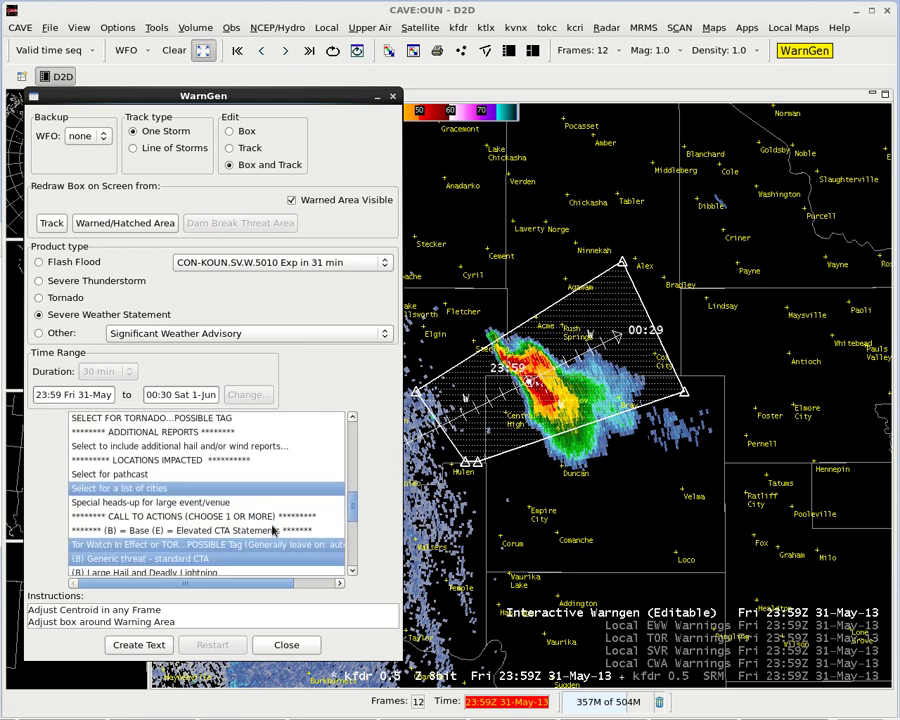
pyautogui.scroll(-1, 258, 520)
pyautogui.scroll(-1, 258, 520)
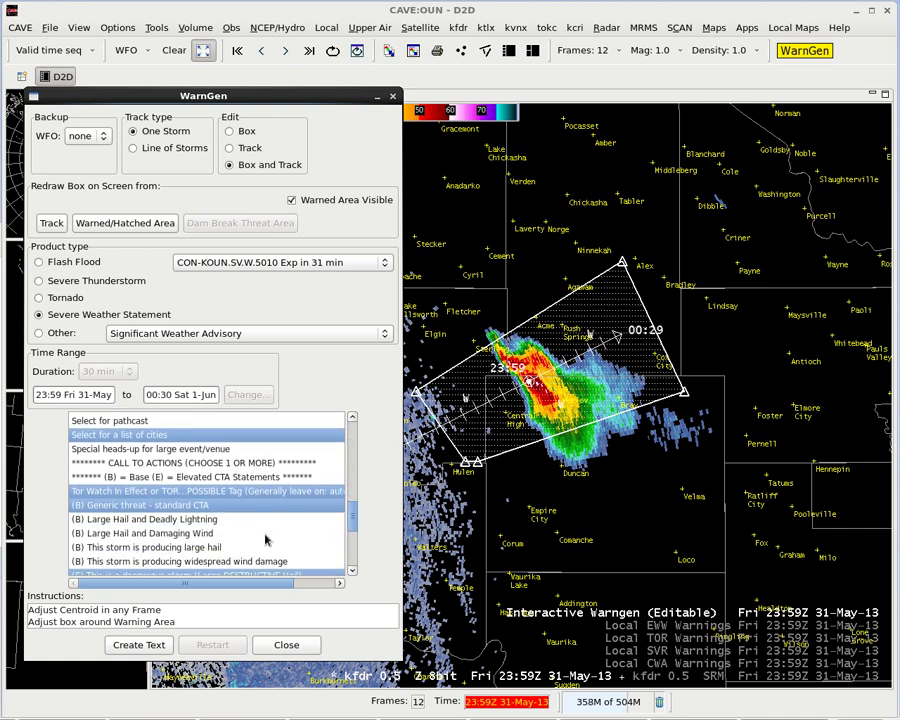
pyautogui.scroll(-1, 208, 520)
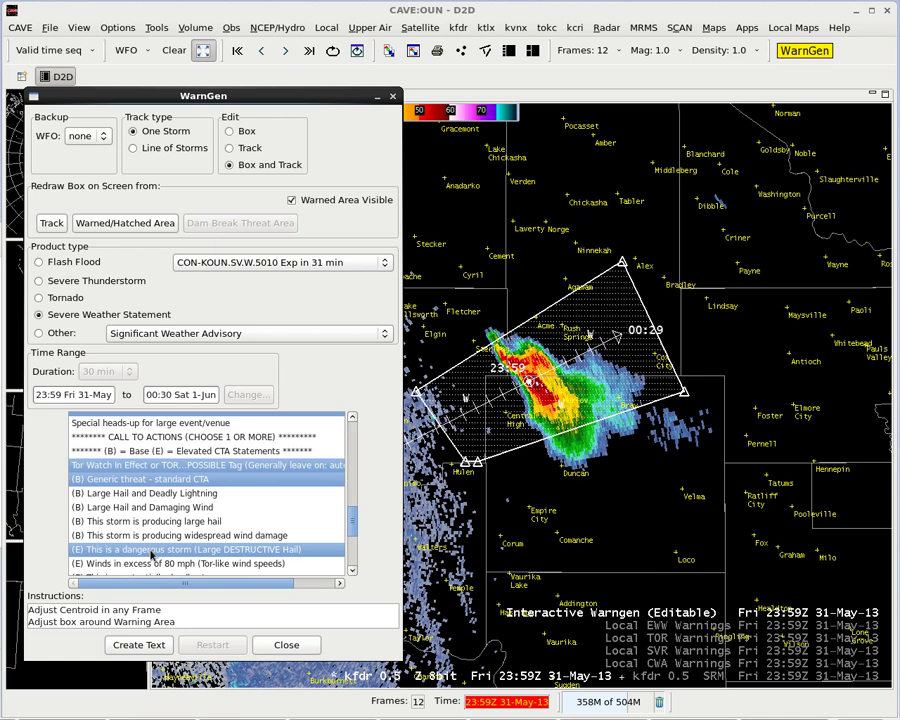
pyautogui.click(186, 479)
pyautogui.scroll(-5, 181, 552)
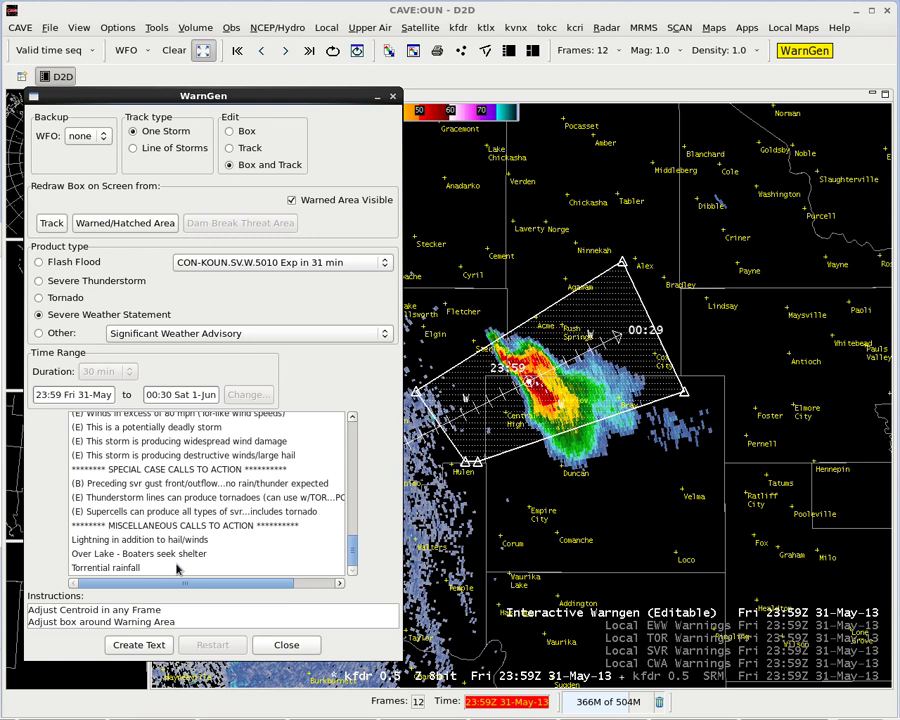
pyautogui.moveTo(347, 100); pyautogui.dragTo(121, 91)
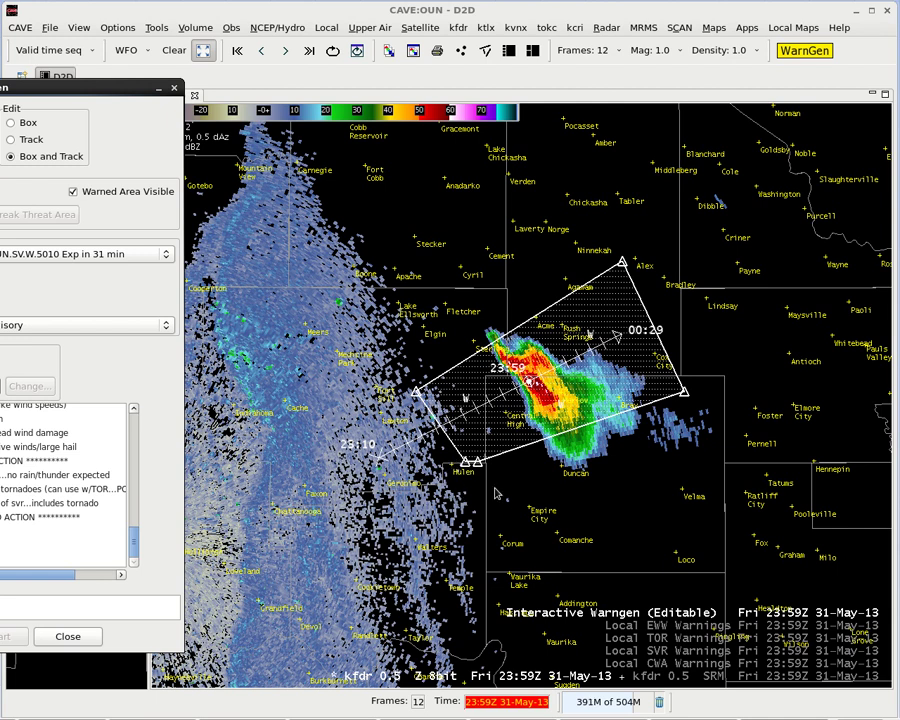
pyautogui.press('Left')
pyautogui.press('Left')
pyautogui.press('Left')
pyautogui.press('Left')
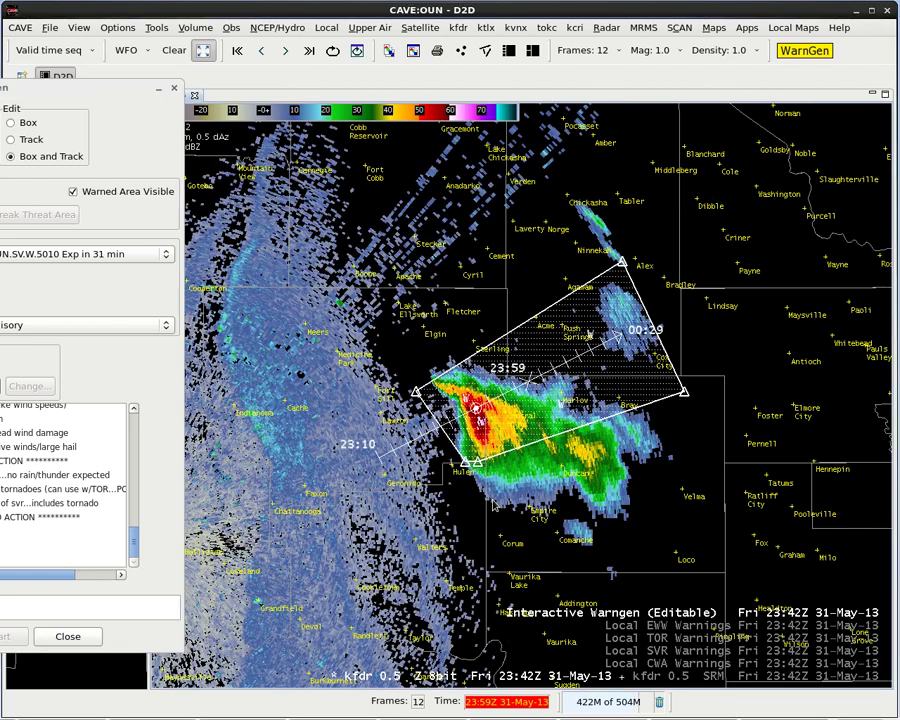
pyautogui.press('Left')
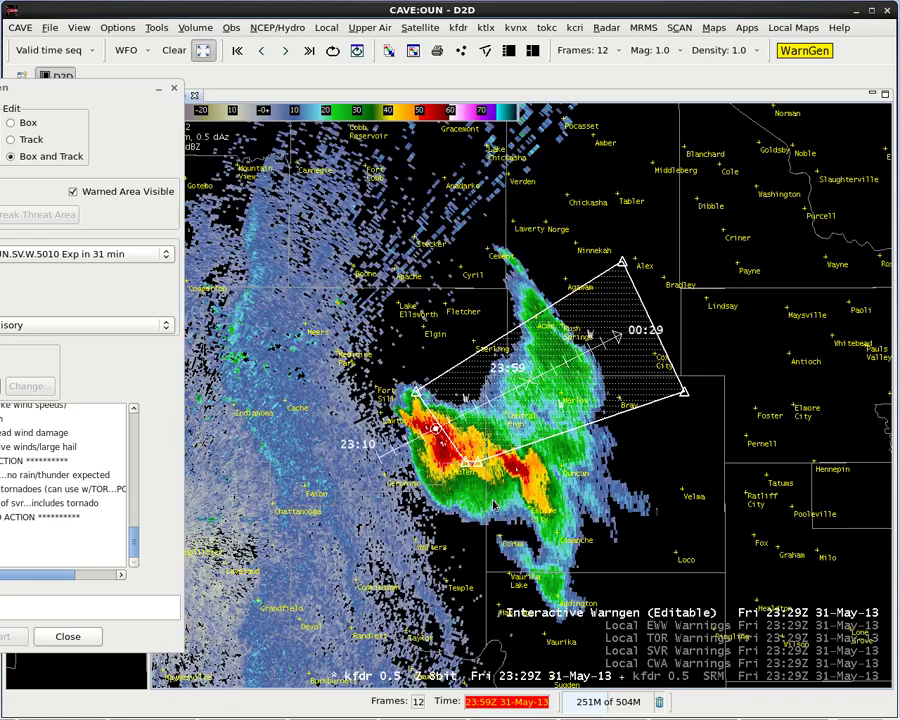
pyautogui.press('Right')
pyautogui.hotkey('ctrl', 'l')
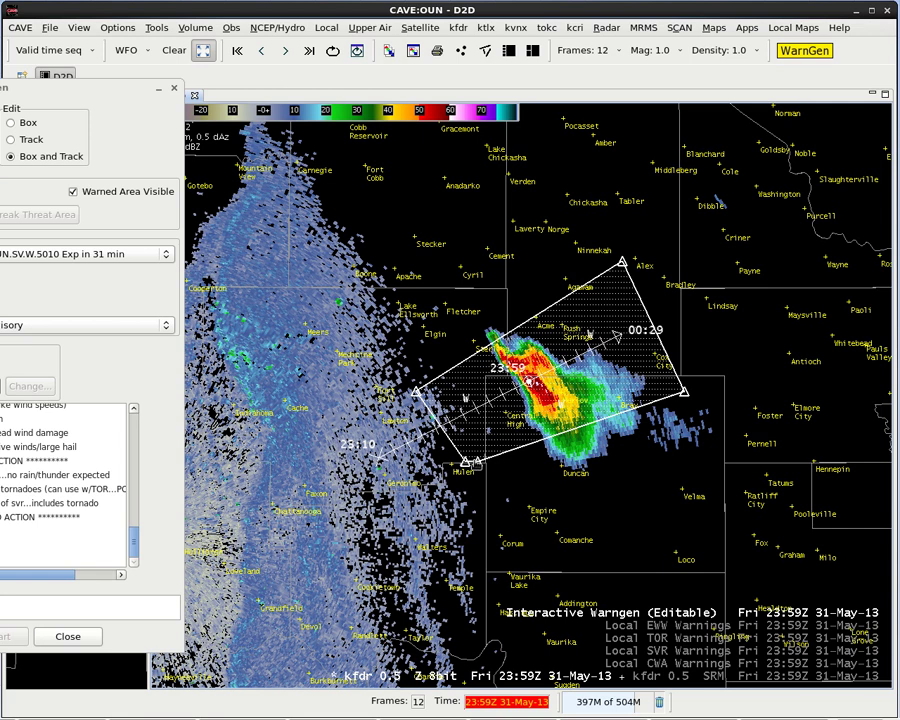
# - Adjust the polygon's lower and western corners around the storm, then bring WarnGen fully on screen
pyautogui.moveTo(452, 427)
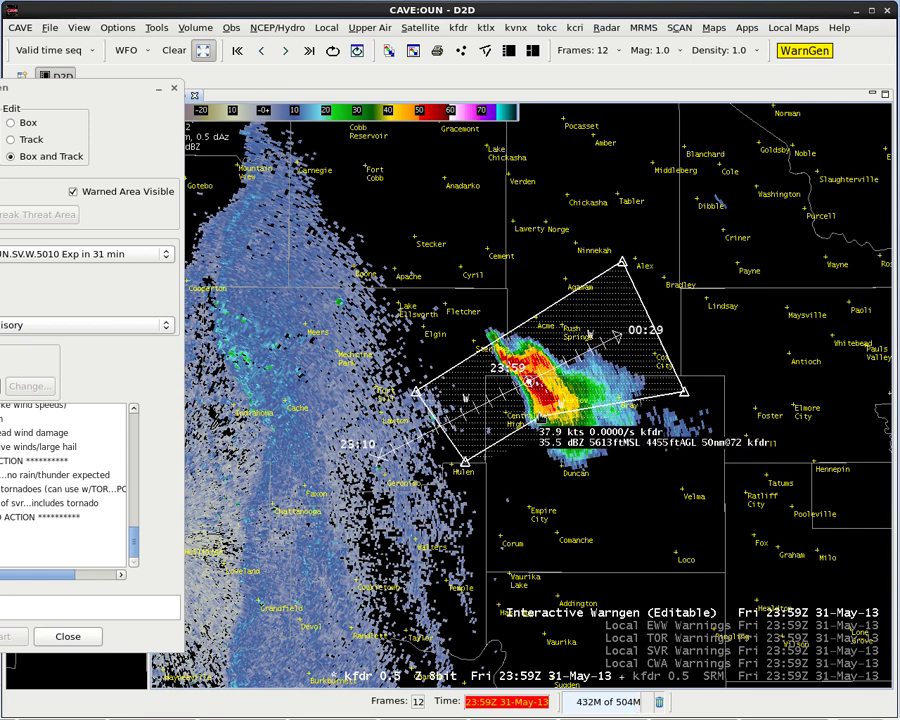
pyautogui.moveTo(465, 462); pyautogui.dragTo(524, 402)
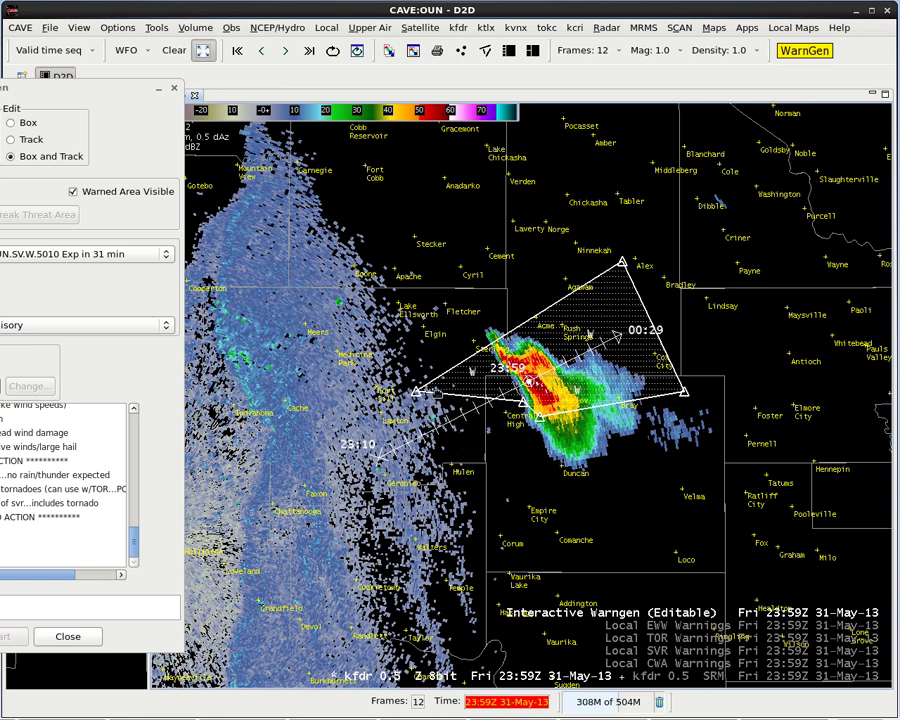
pyautogui.moveTo(416, 392); pyautogui.dragTo(486, 353)
pyautogui.scroll(2, 528, 447)
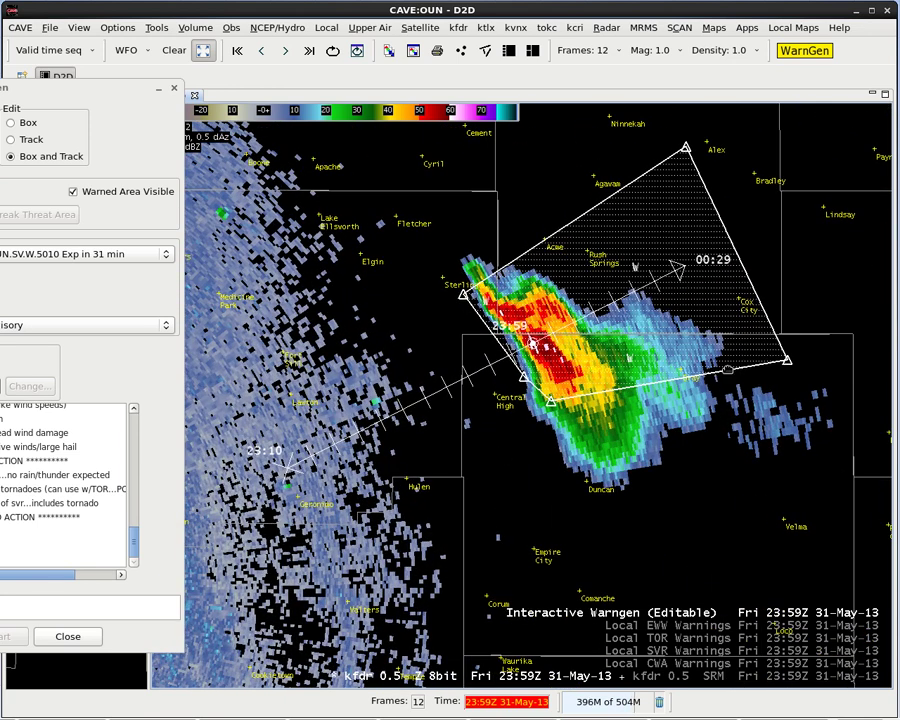
pyautogui.moveTo(549, 400); pyautogui.dragTo(556, 392)
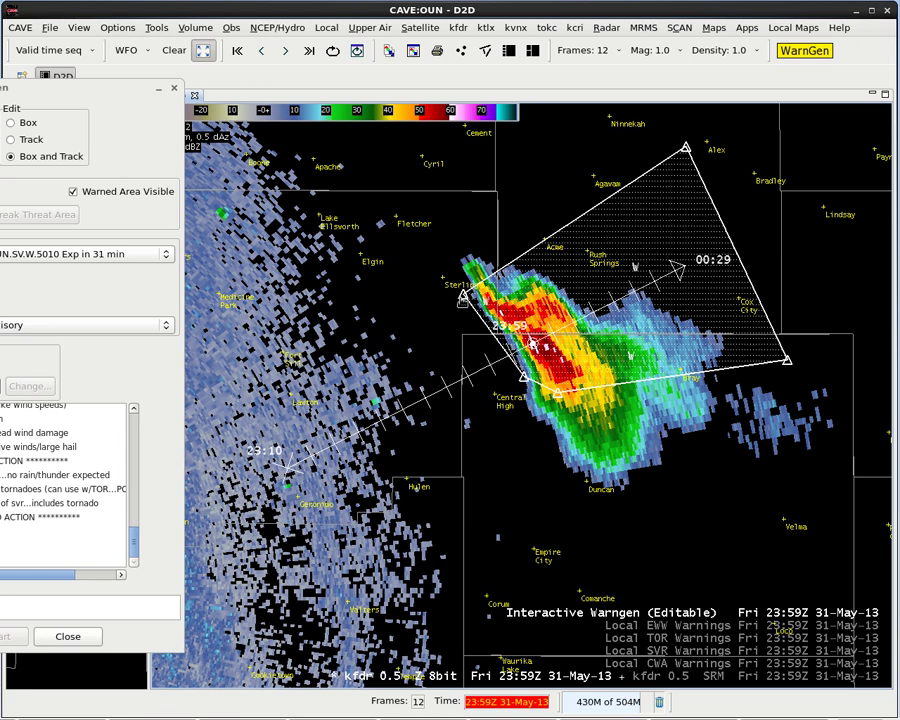
pyautogui.moveTo(463, 297); pyautogui.dragTo(476, 296)
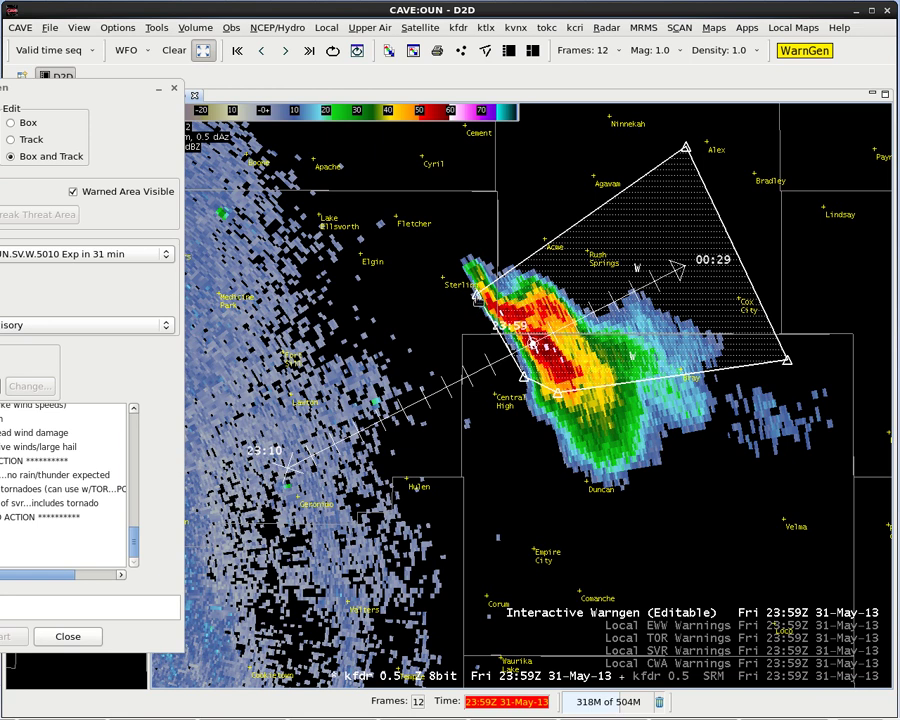
pyautogui.moveTo(477, 296); pyautogui.dragTo(462, 295)
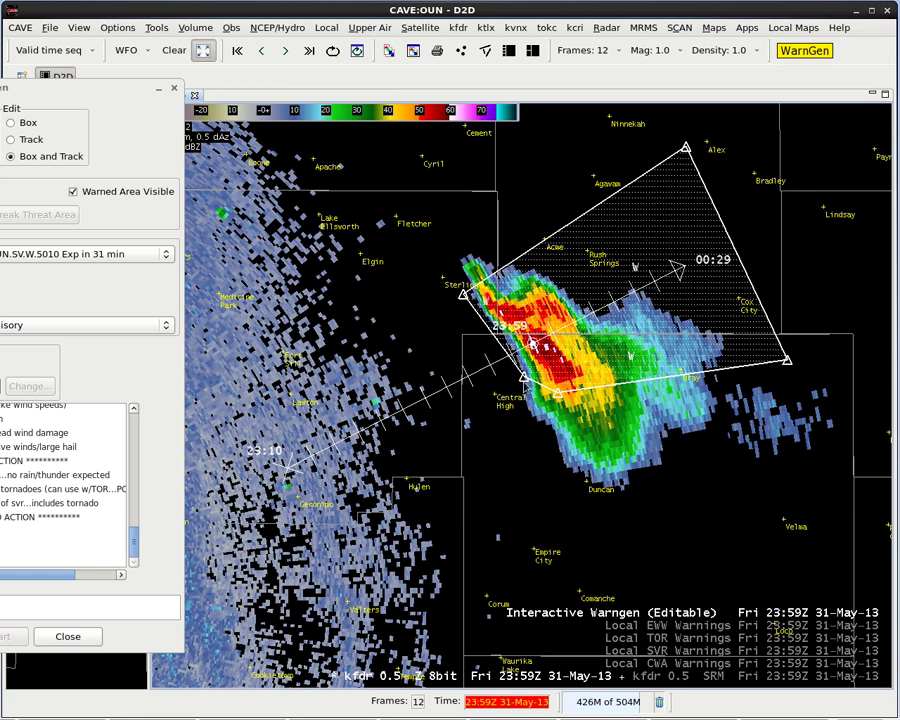
pyautogui.moveTo(5, 88); pyautogui.dragTo(180, 97)
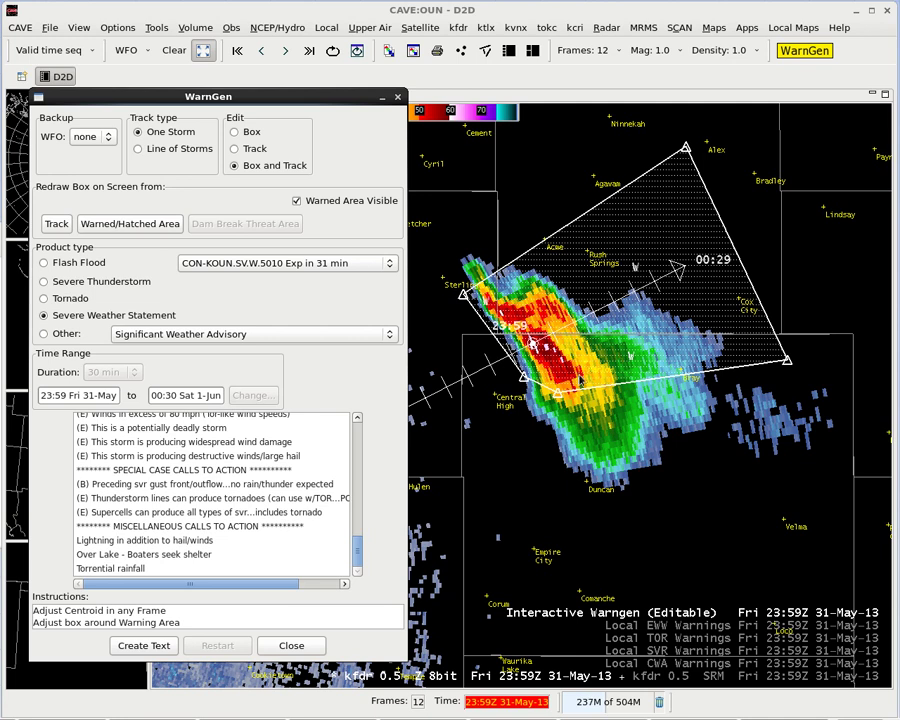
# - Widen the box's eastern corner, open a new Text Workstation, and generate the SVS text
pyautogui.click(788, 363)
pyautogui.moveTo(788, 363); pyautogui.dragTo(815, 351)
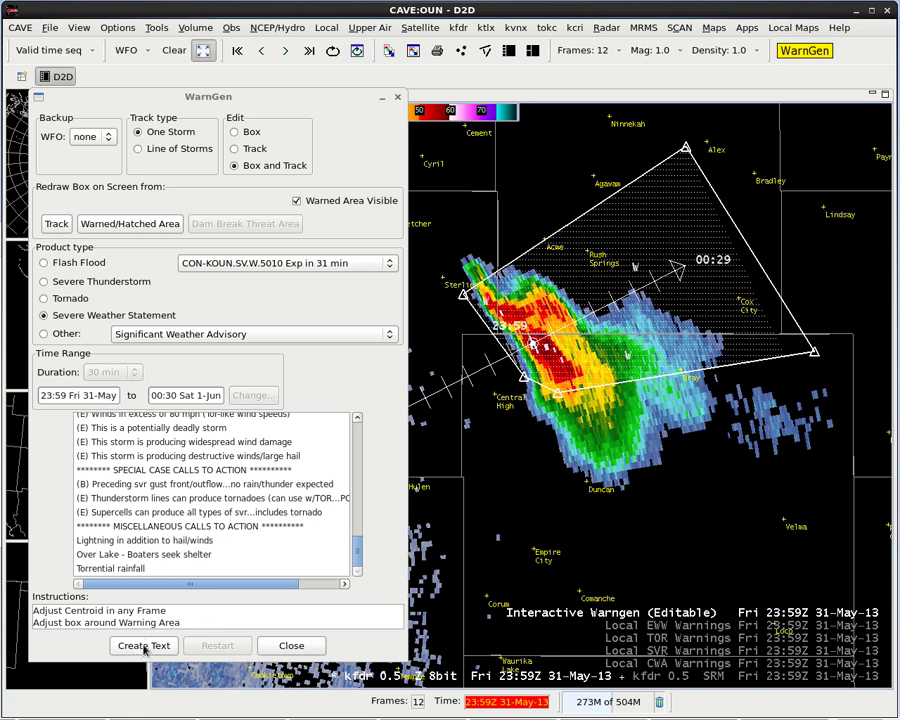
pyautogui.click(20, 27)
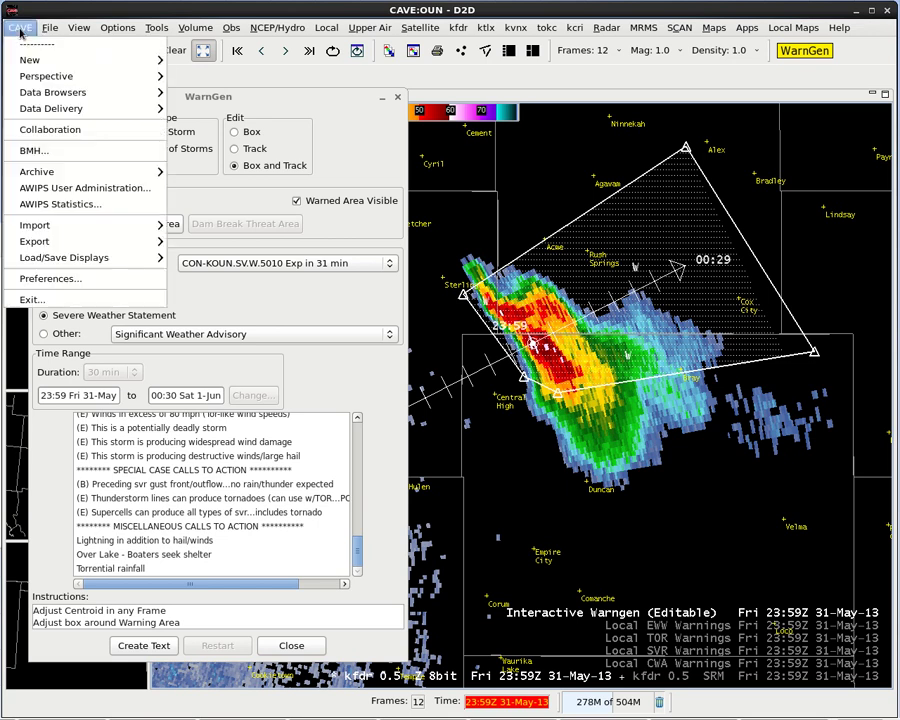
pyautogui.moveTo(33, 61)
pyautogui.click(200, 123)
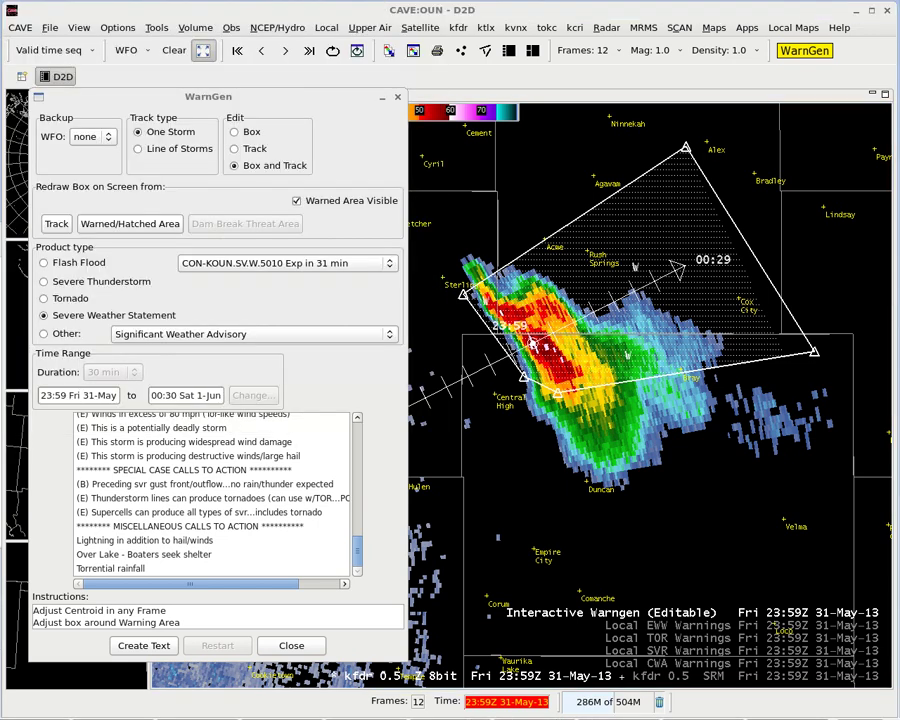
pyautogui.click(146, 646)
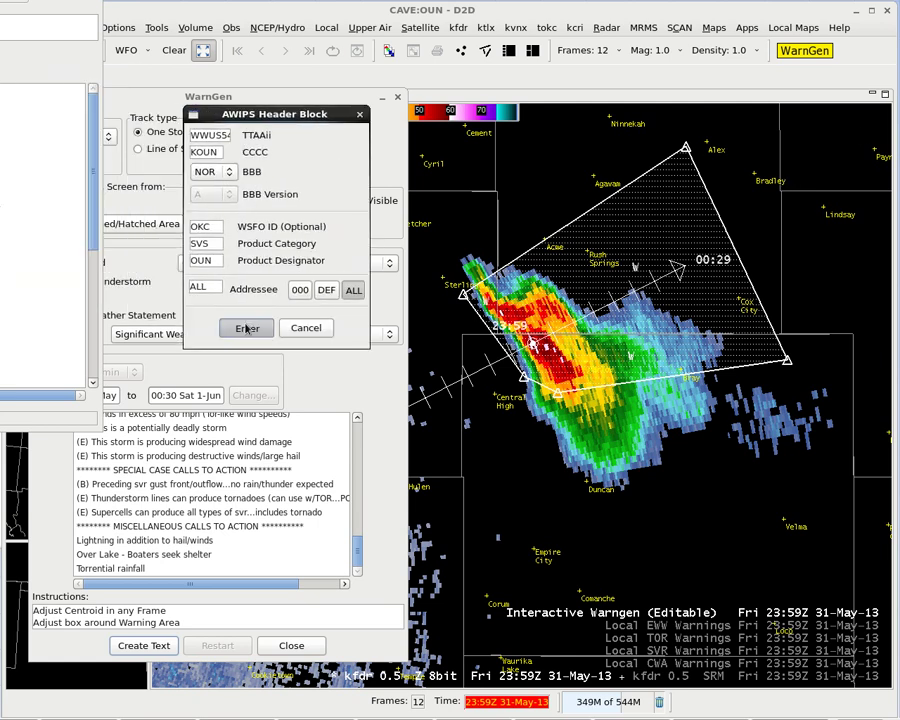
pyautogui.click(247, 329)
# - Add 'At 635 PM spotters reported baseball size hail 5 miles east-southeast of Lawton.' after the storm motion
pyautogui.moveTo(172, 10); pyautogui.dragTo(387, 92)
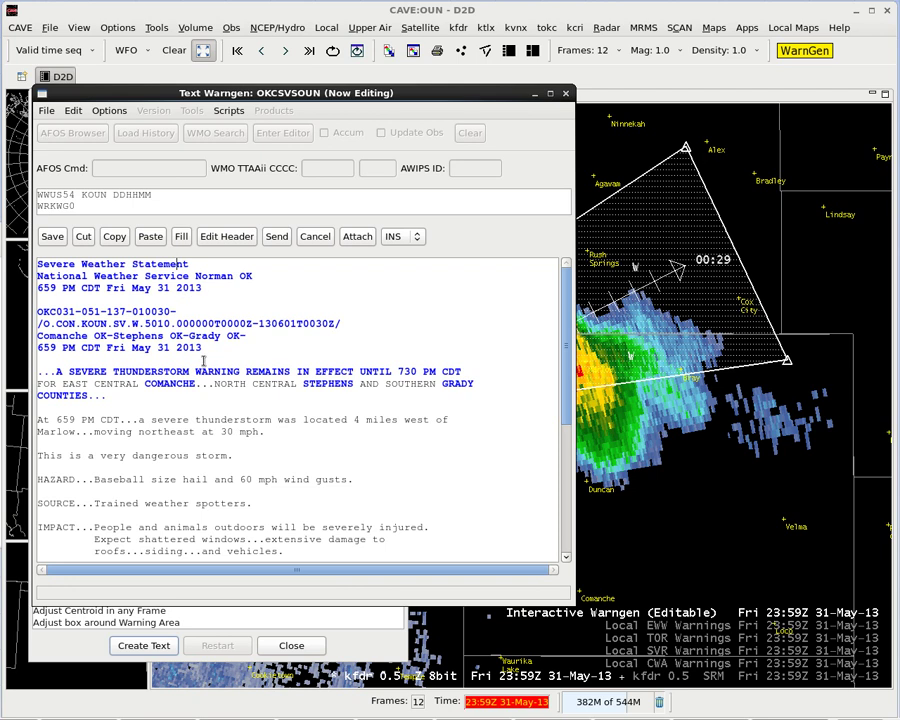
pyautogui.doubleClick(157, 322)
pyautogui.click(168, 383)
pyautogui.click(262, 428)
pyautogui.write('35 PM')
pyautogui.write(' spotter')
pyautogui.write('s reporte')
pyautogui.write('d baseball')
pyautogui.write(' size hail')
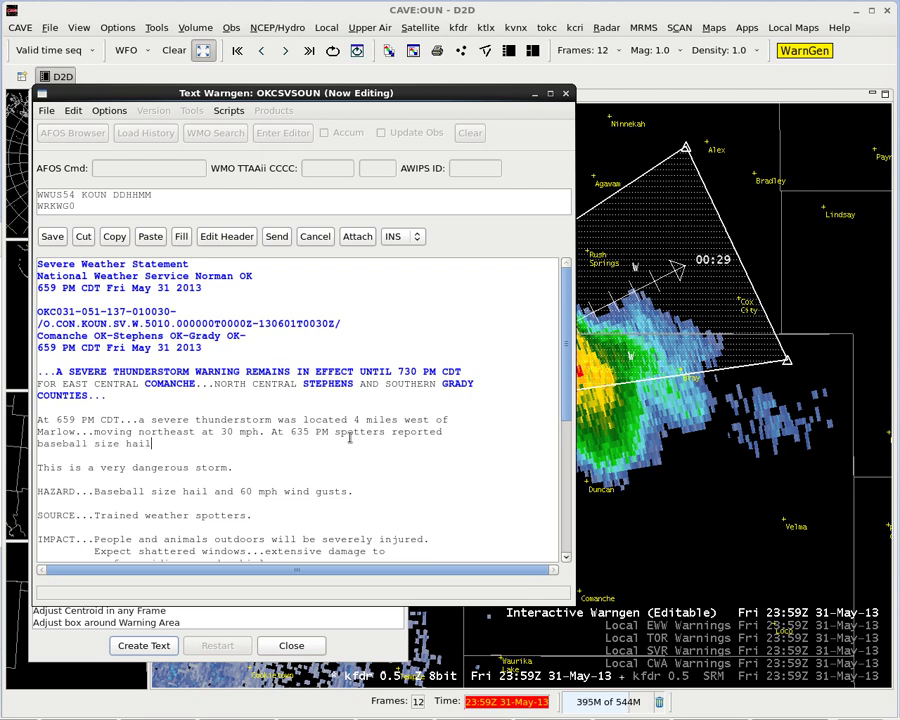
pyautogui.write(' 5 miles east-southeast of Lawton')
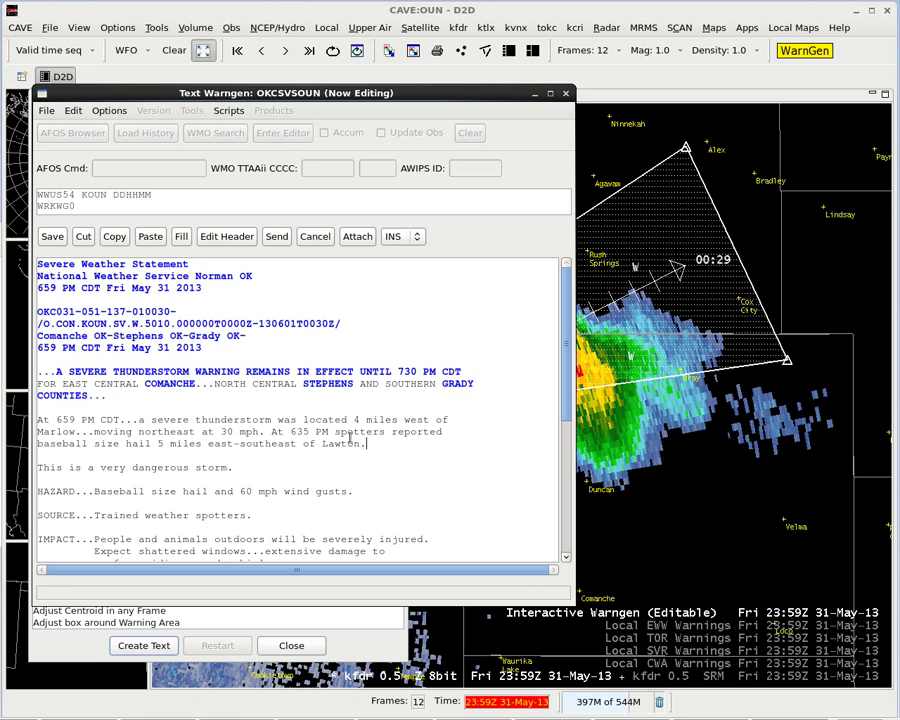
pyautogui.write('.')
pyautogui.scroll(-4, 374, 465)
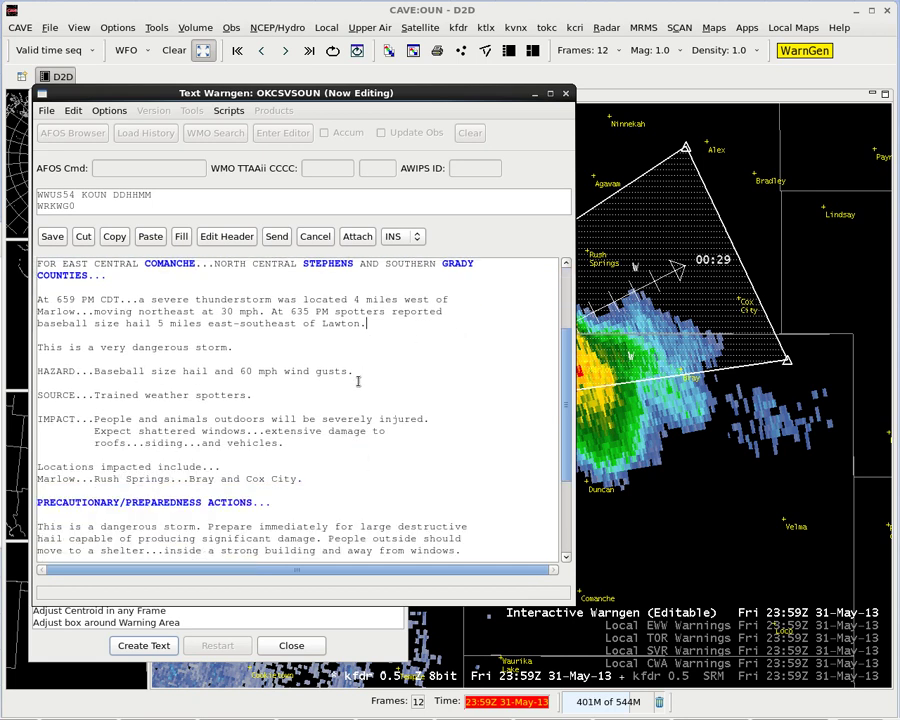
pyautogui.scroll(-1, 391, 420)
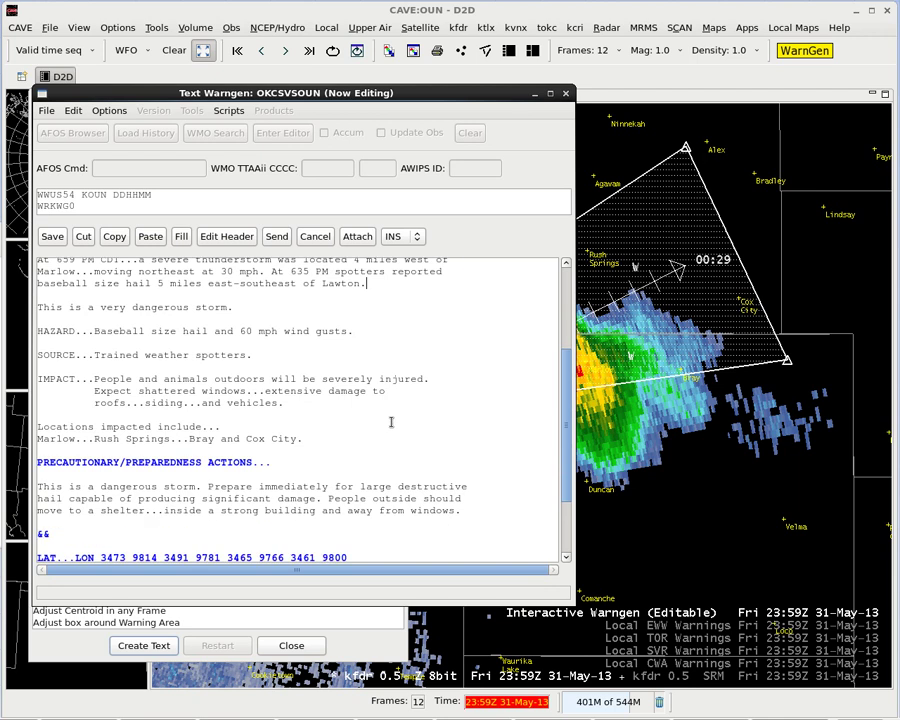
pyautogui.scroll(-2, 386, 455)
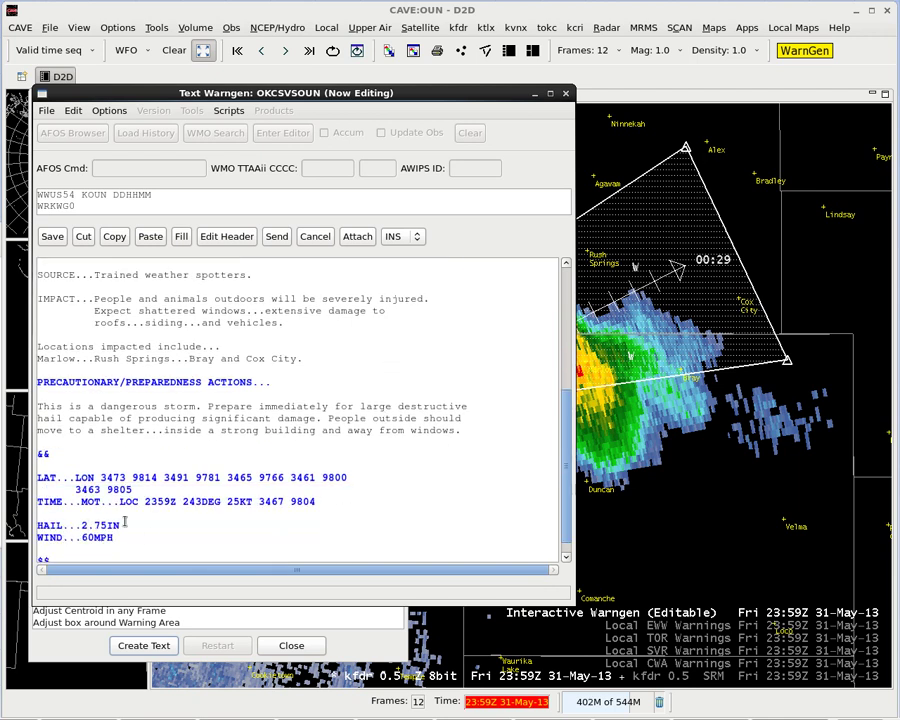
pyautogui.scroll(1, 234, 499)
pyautogui.scroll(1, 234, 499)
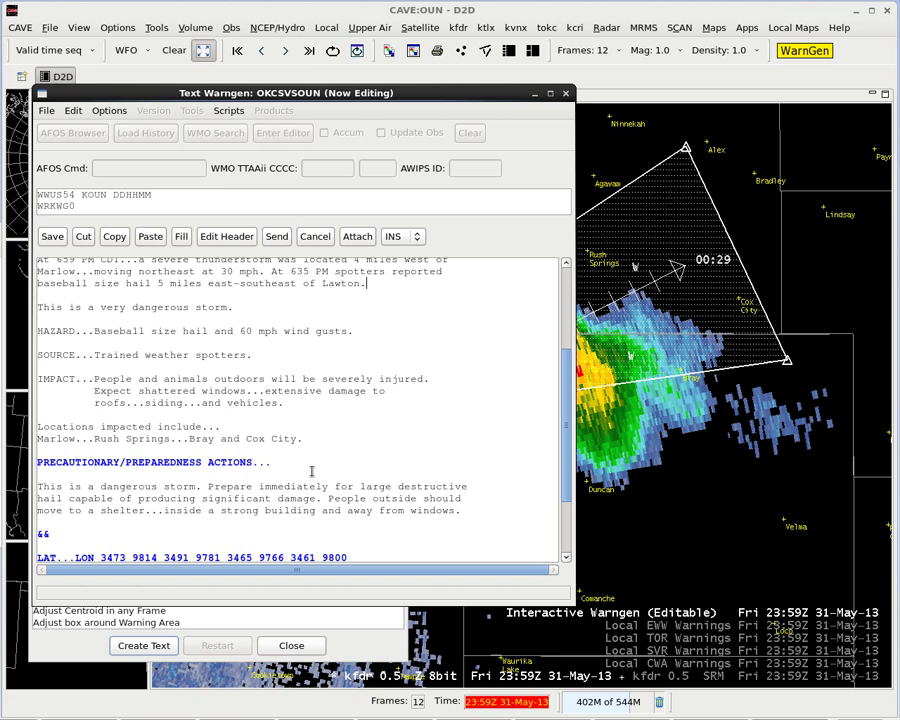
pyautogui.scroll(-1, 312, 472)
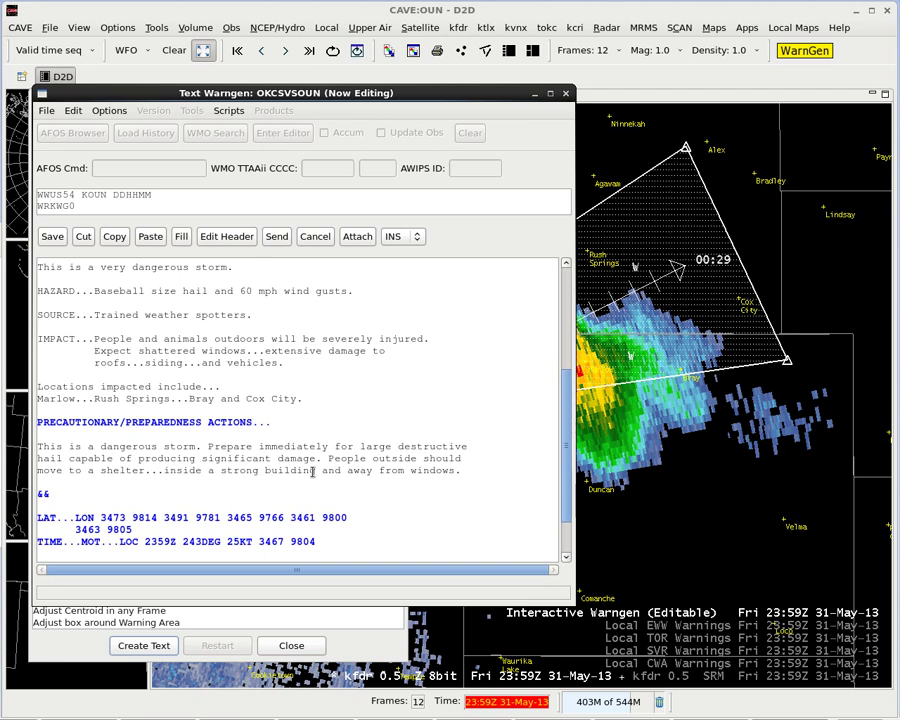
pyautogui.scroll(2, 318, 465)
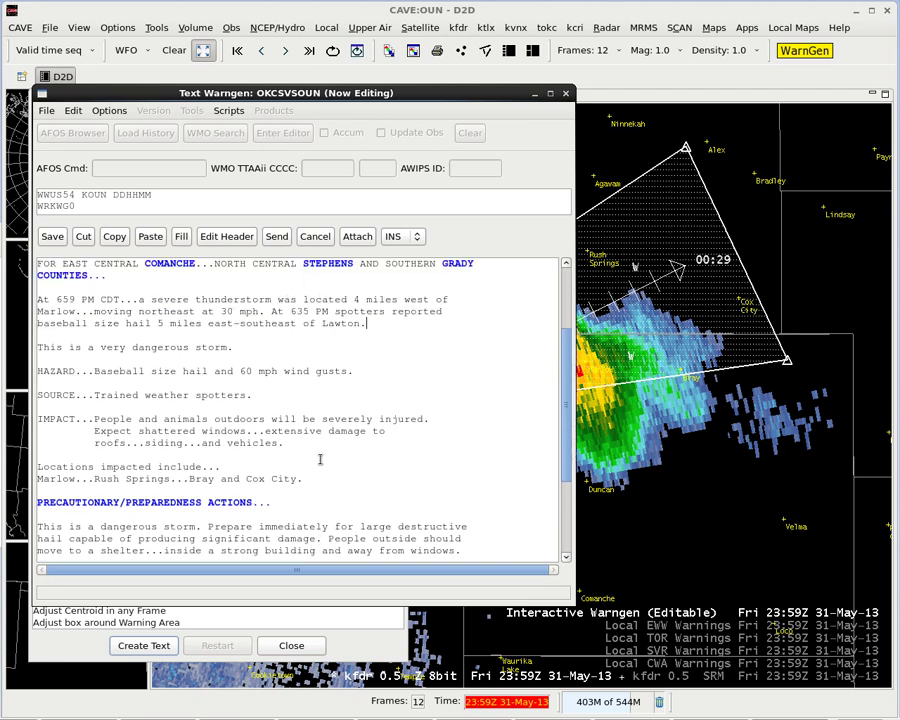
pyautogui.scroll(1, 320, 459)
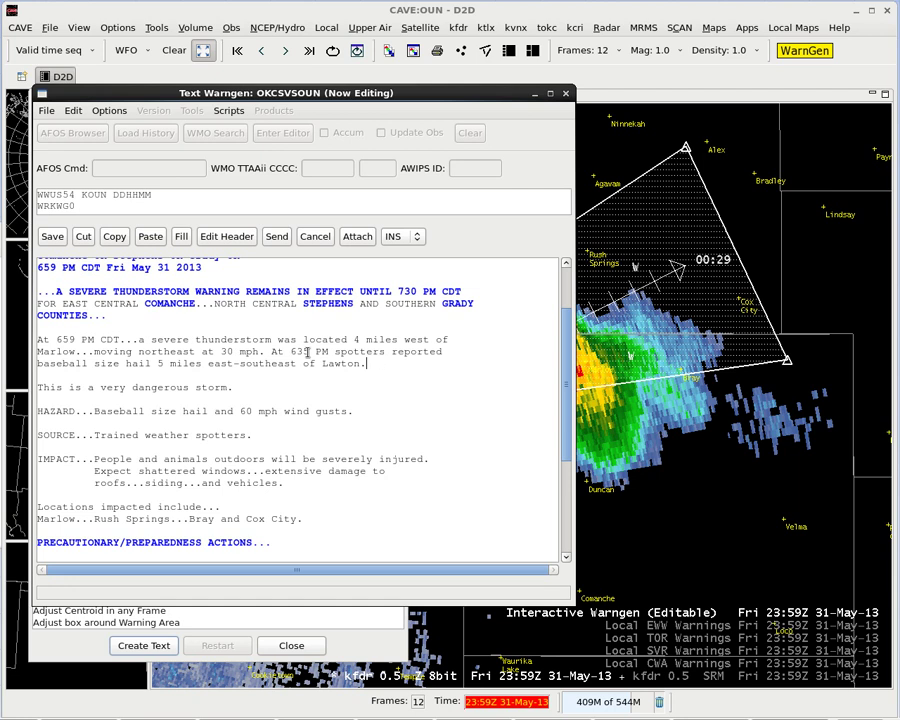
pyautogui.scroll(-5, 405, 368)
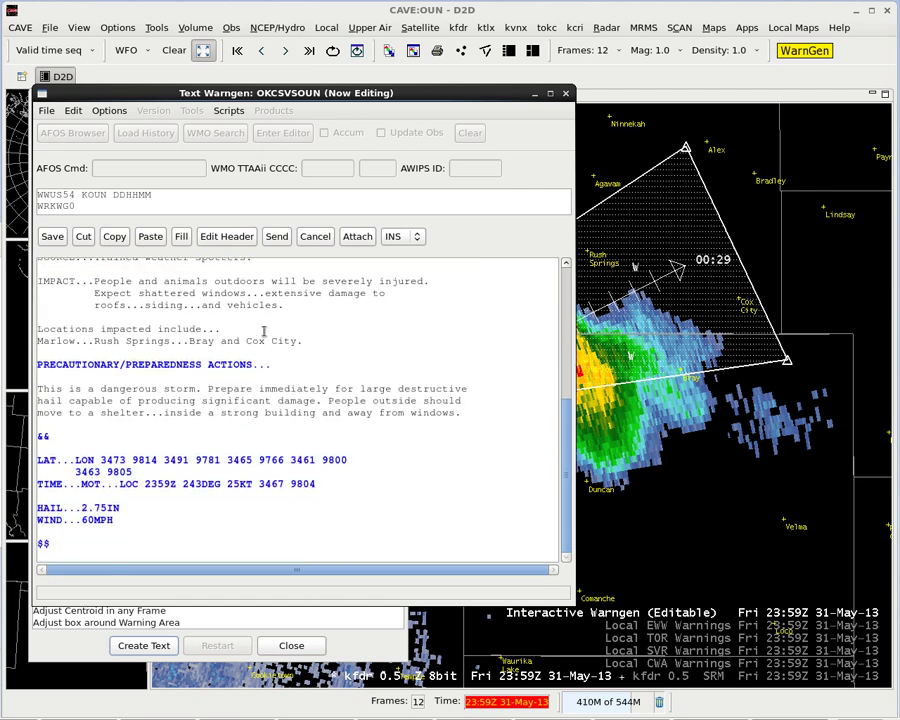
# - Send the statement past the QC warning, confirm issuing it, and close the text editor
pyautogui.click(277, 238)
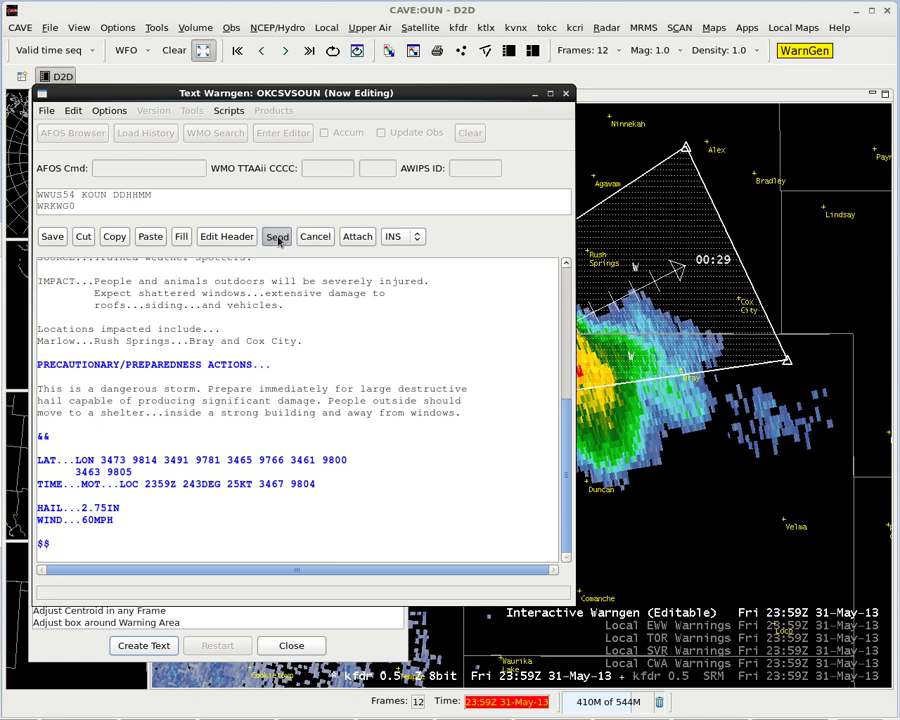
pyautogui.click(264, 479)
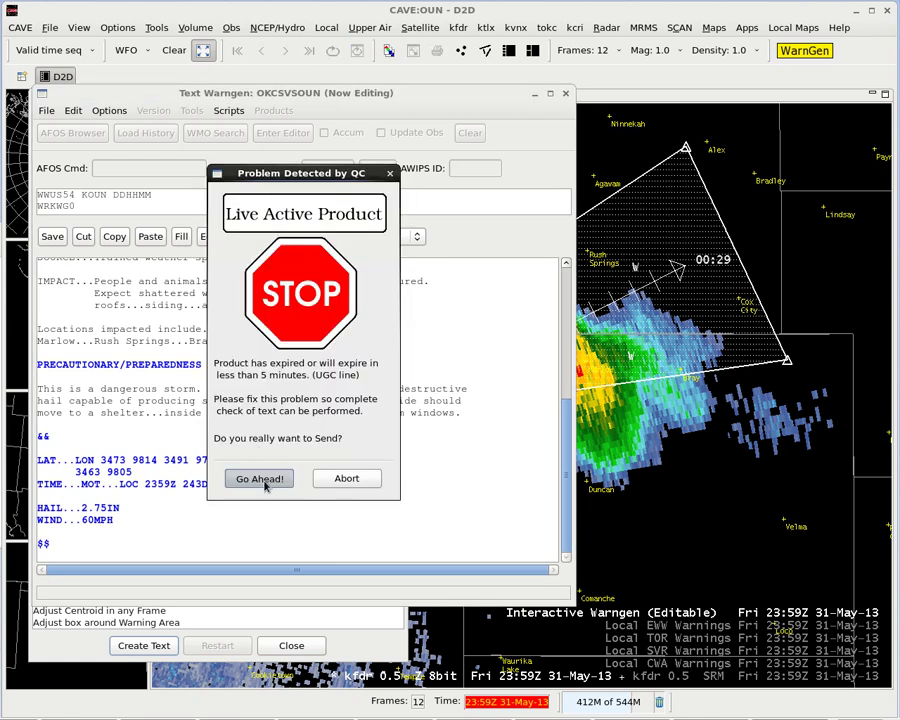
pyautogui.click(272, 462)
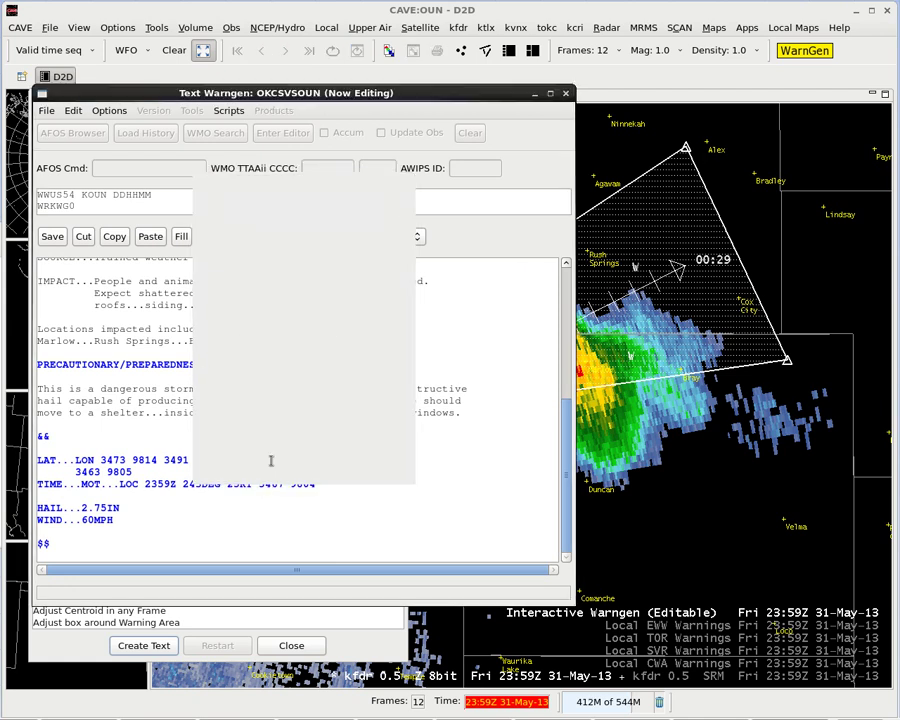
pyautogui.click(536, 94)
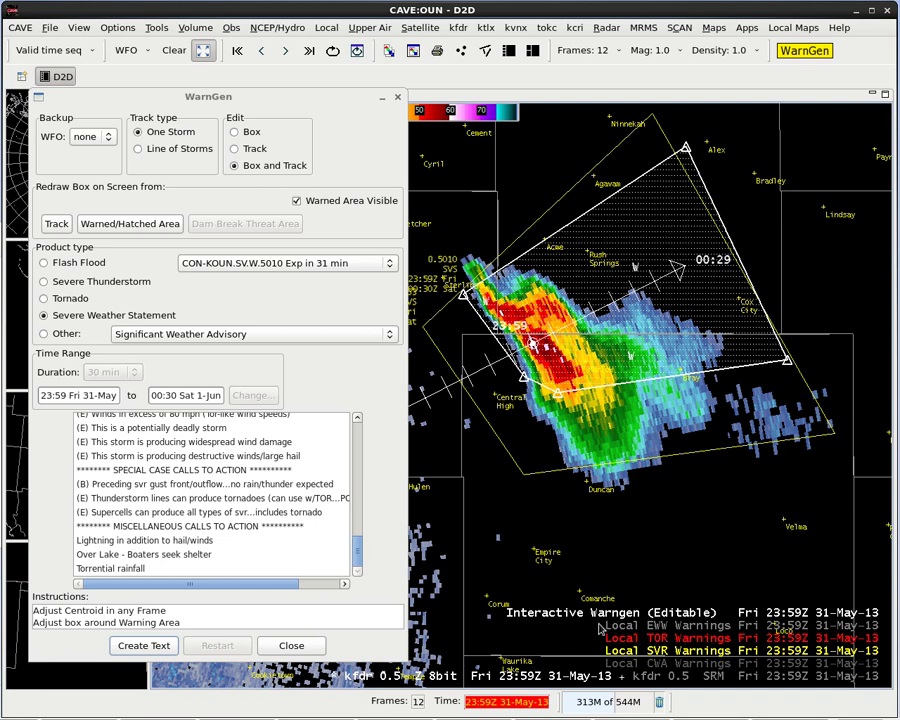
# - Turn off Interactive Warngen and loop the radar frames to show the issued polygon
pyautogui.click(567, 621)
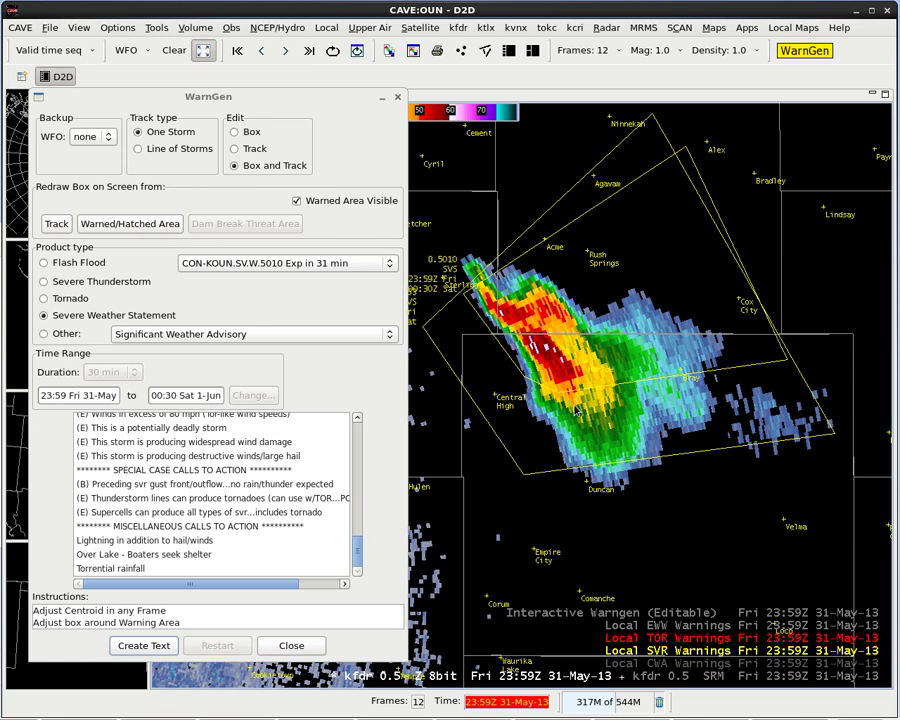
pyautogui.hotkey('ctrl', 'l')
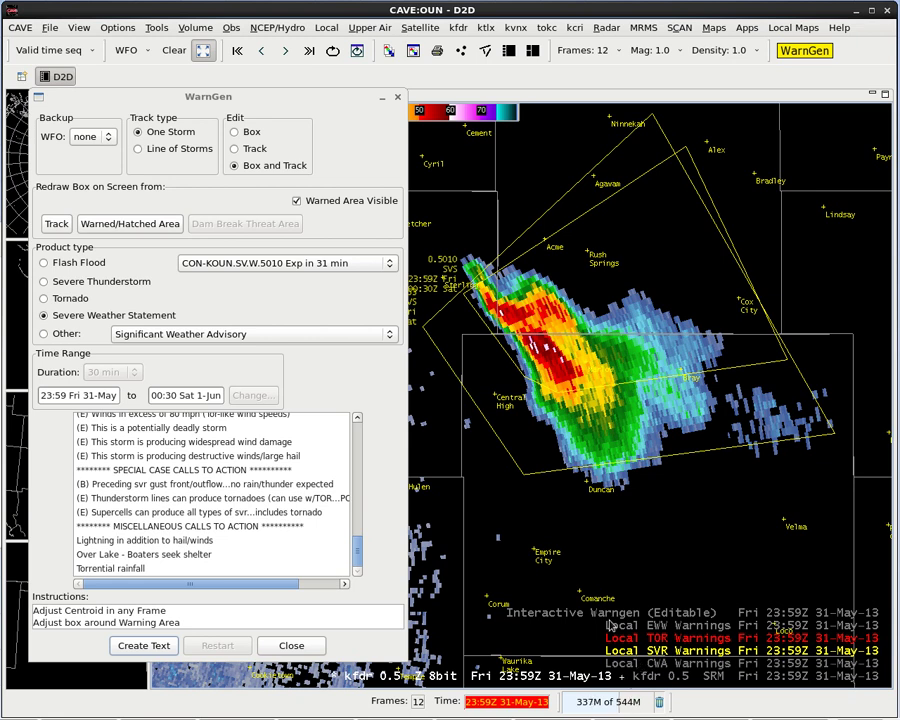
pyautogui.click(510, 702)
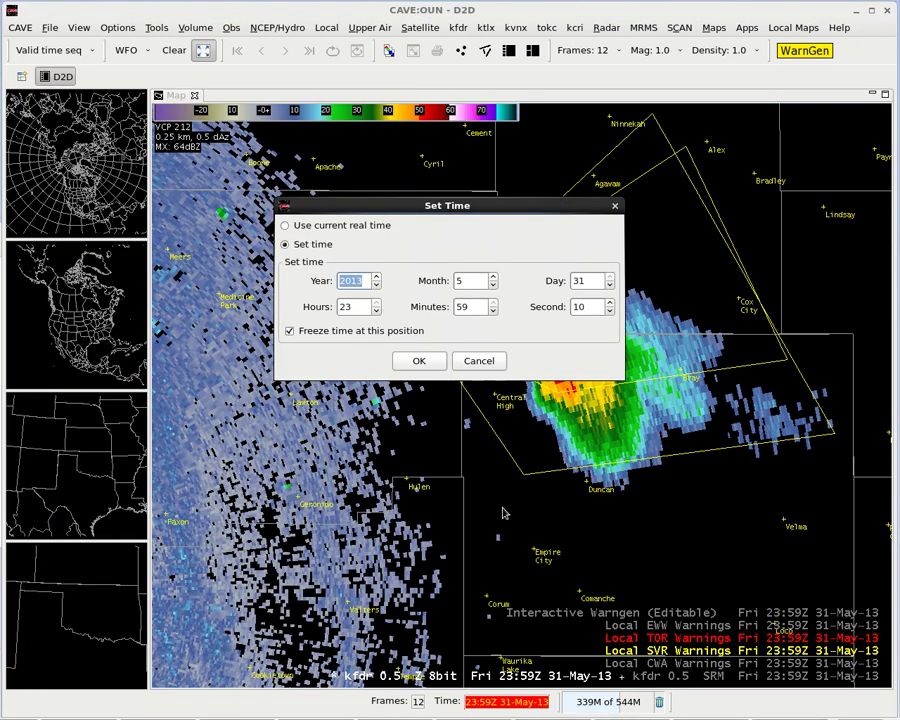
# - Freeze the display time at 23:40Z on 31 May and refresh the main radar pane
pyautogui.click(492, 313)
pyautogui.click(492, 313)
pyautogui.click(492, 313)
pyautogui.click(492, 313)
pyautogui.click(492, 313)
pyautogui.click(492, 313)
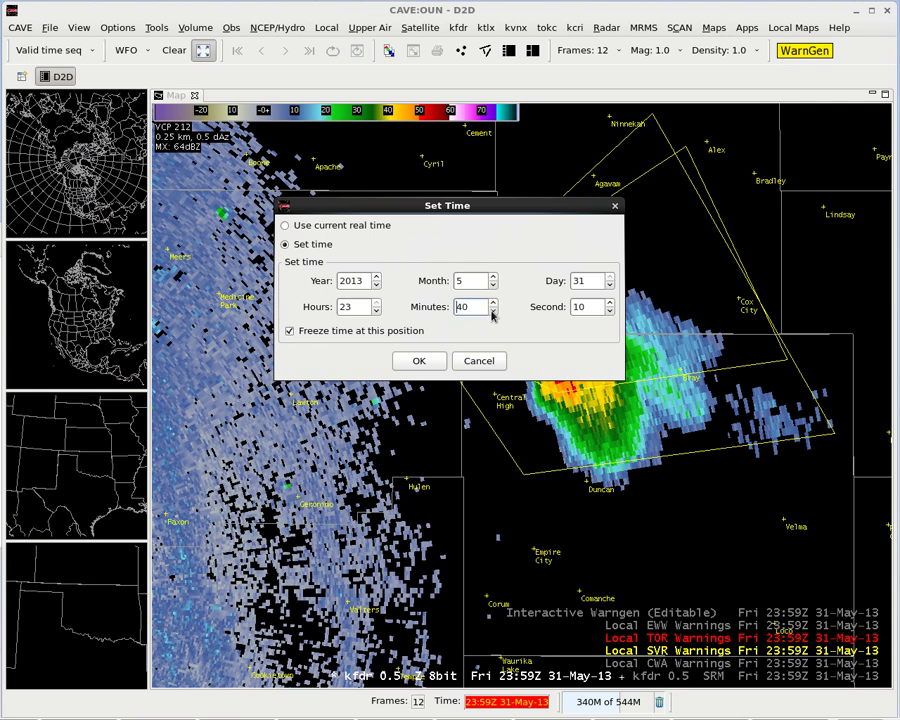
pyautogui.click(419, 361)
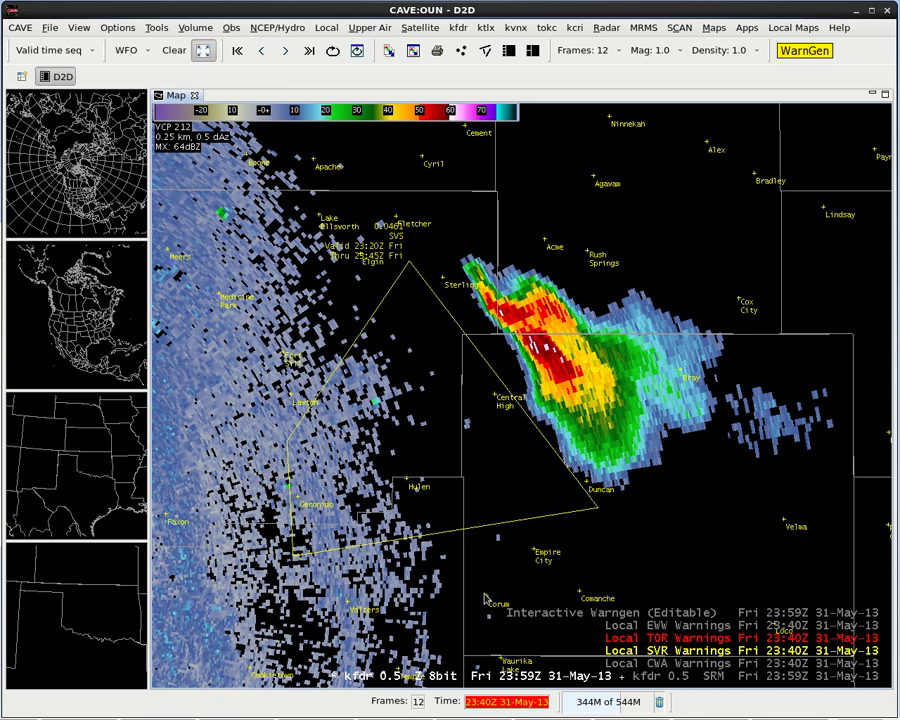
pyautogui.click(78, 117)
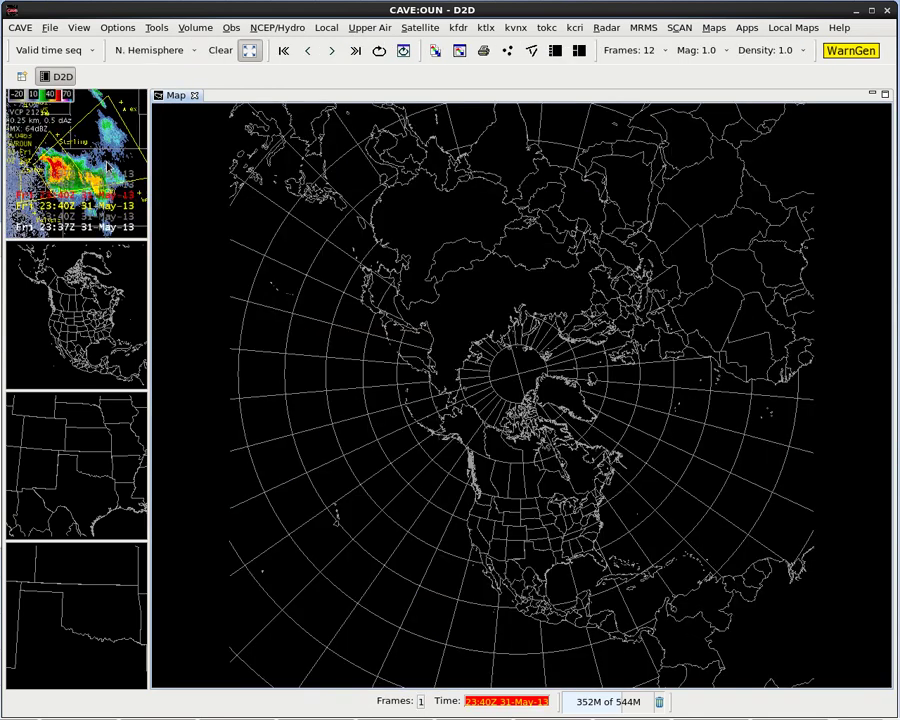
pyautogui.click(78, 117)
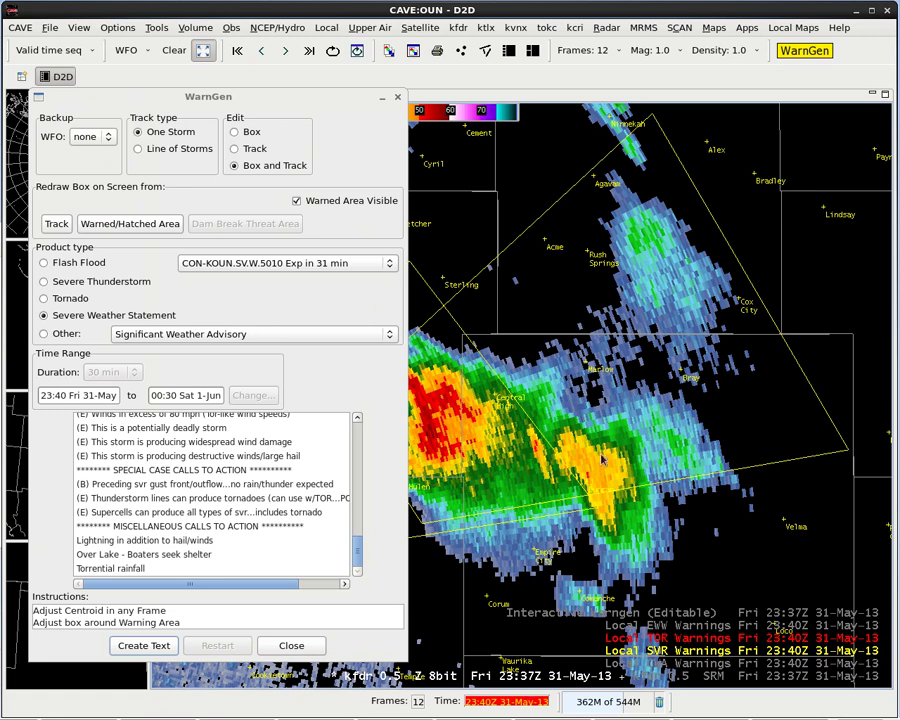